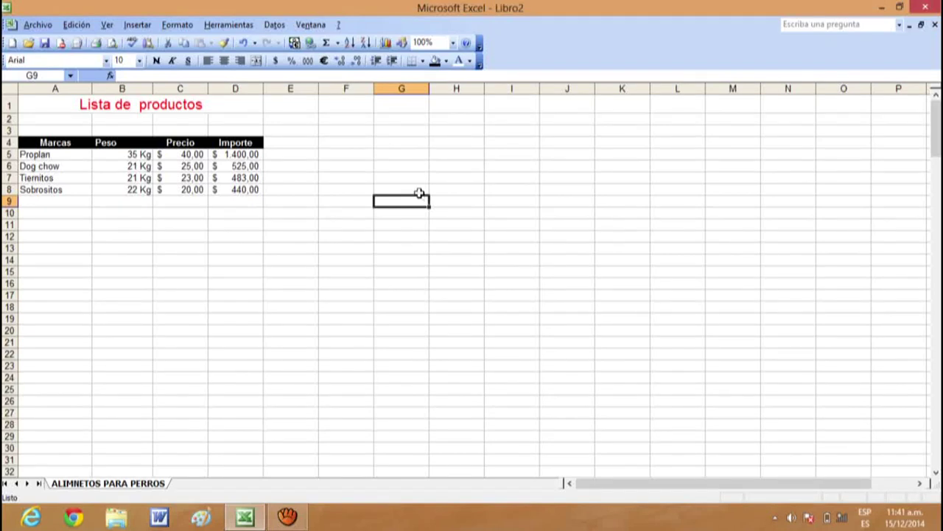
Step: Fill cell G9 with dark blue (Azul oscuro)
click(446, 63)
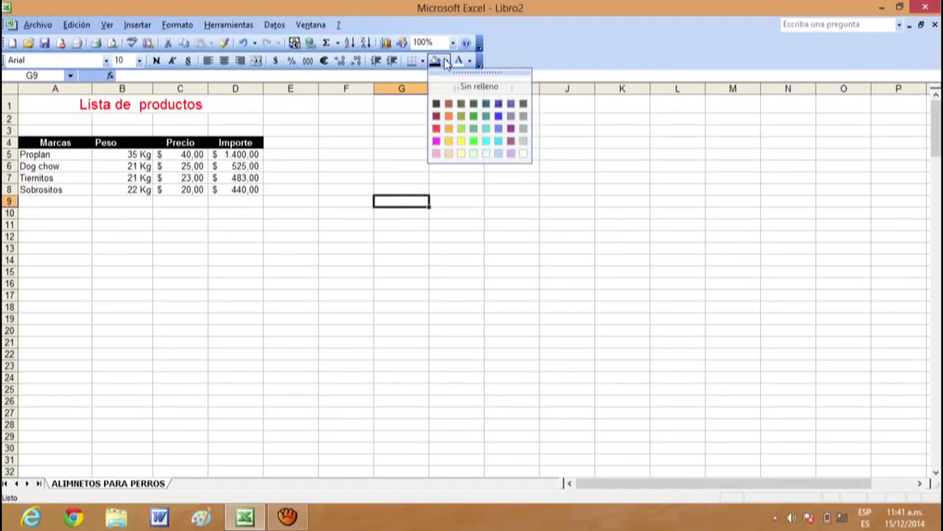
click(498, 105)
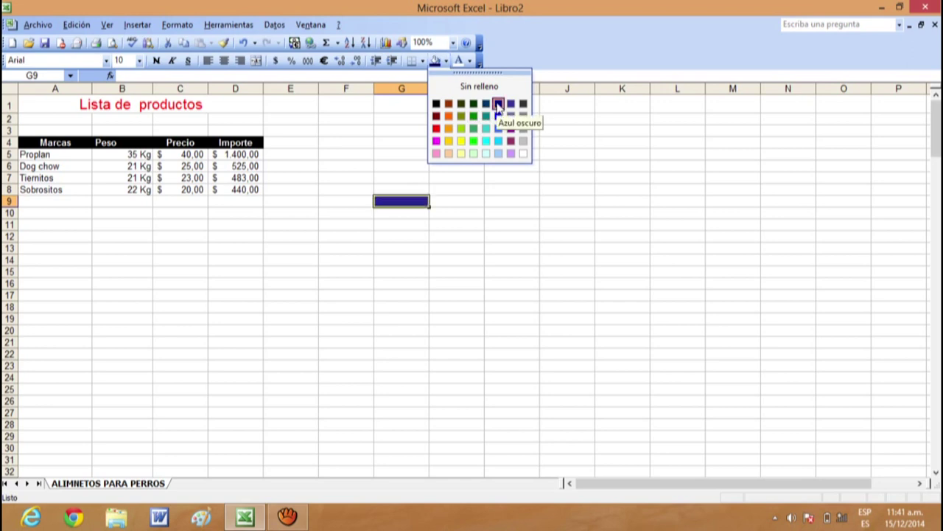
click(398, 140)
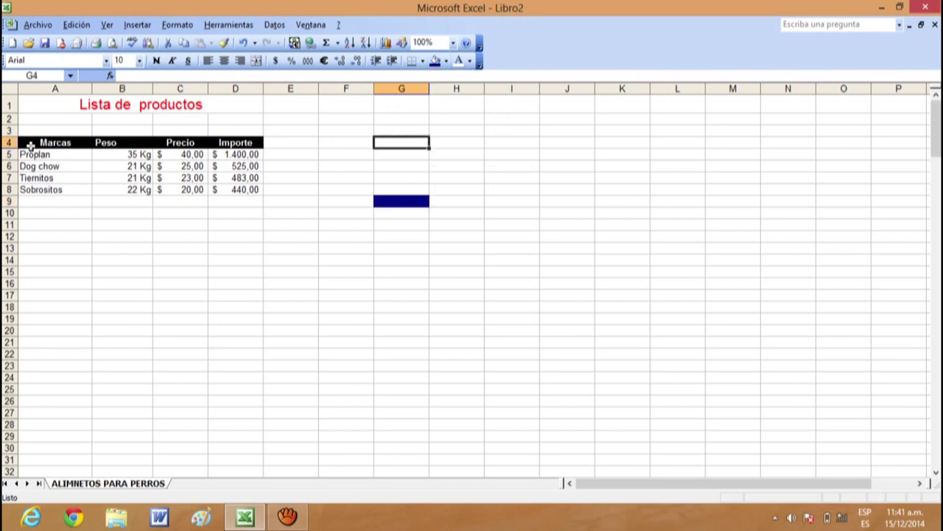
Step: Give the header row A4:D4 (Marcas, Peso, Precio, Importe) the dark blue fill
drag(25, 142, 251, 142)
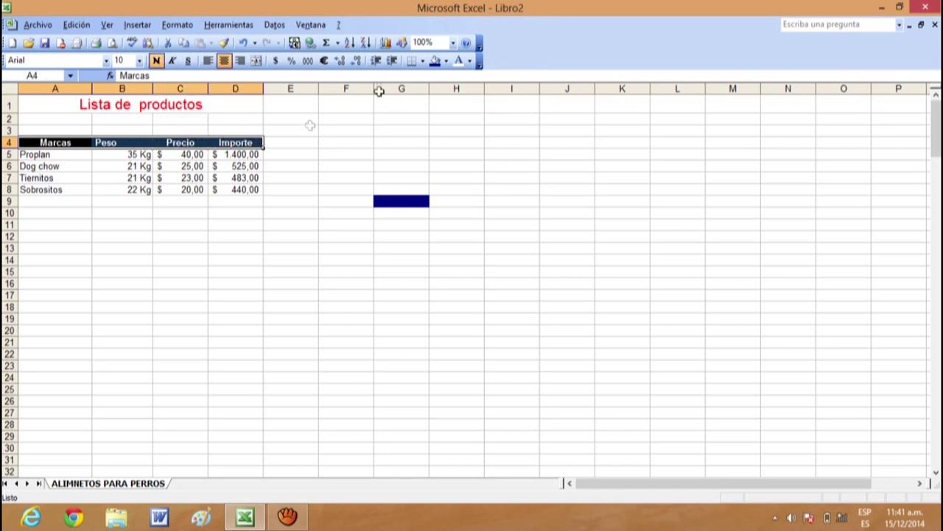
click(435, 62)
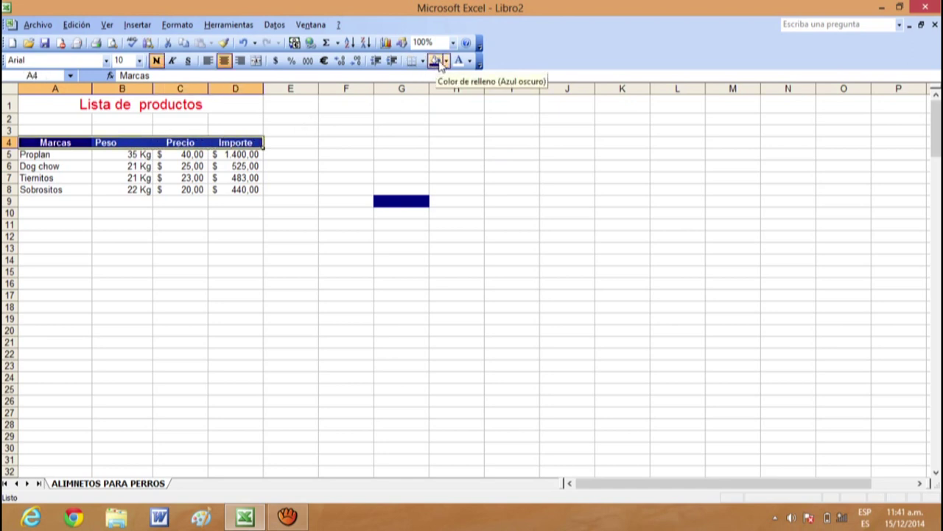
click(436, 103)
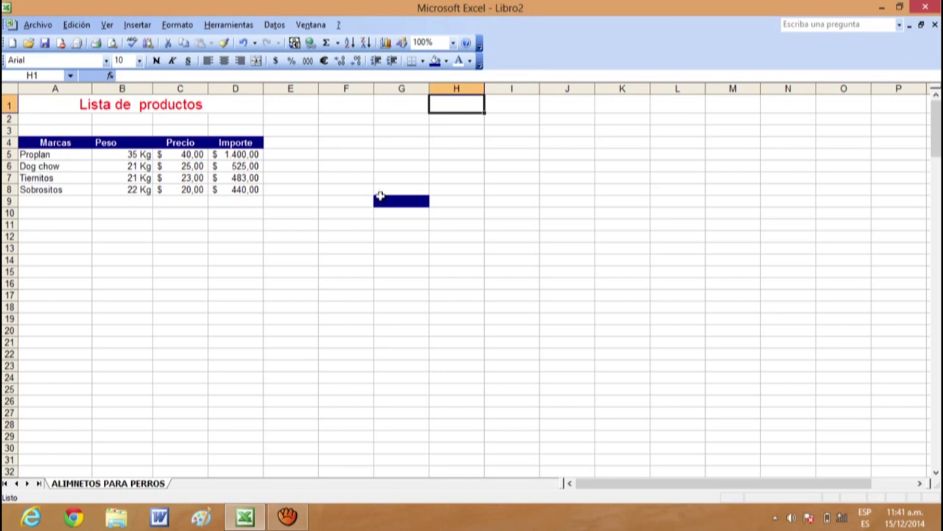
click(382, 200)
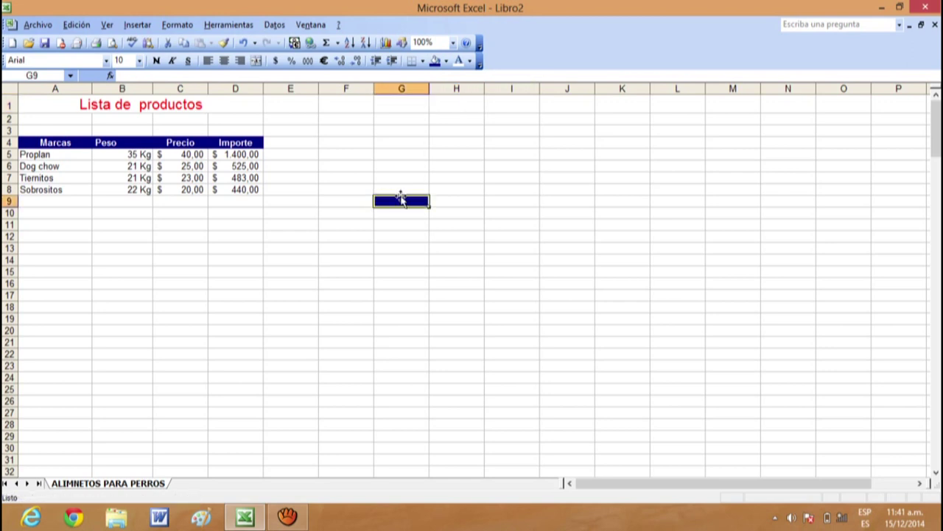
Step: Try clearing G9 from its shortcut menu, cancelling the Eliminar celdas dialog
right_click(403, 200)
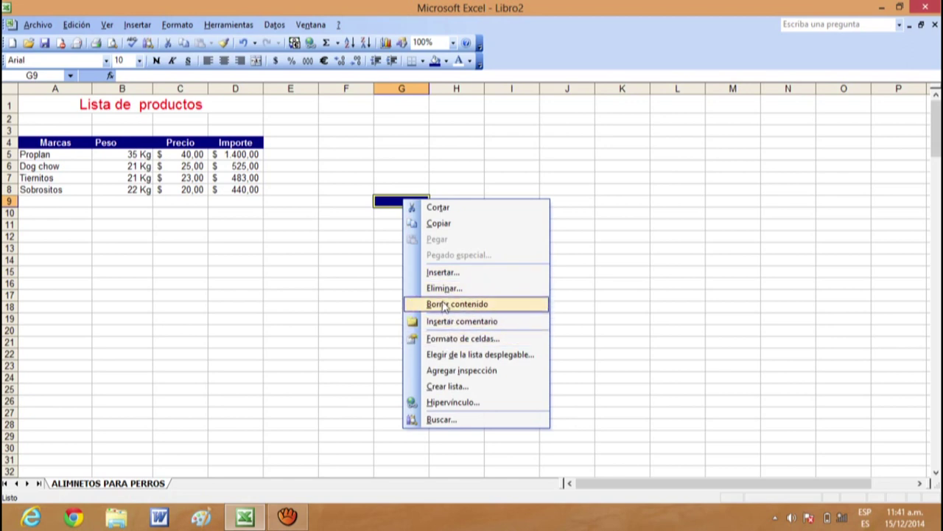
click(443, 302)
click(381, 151)
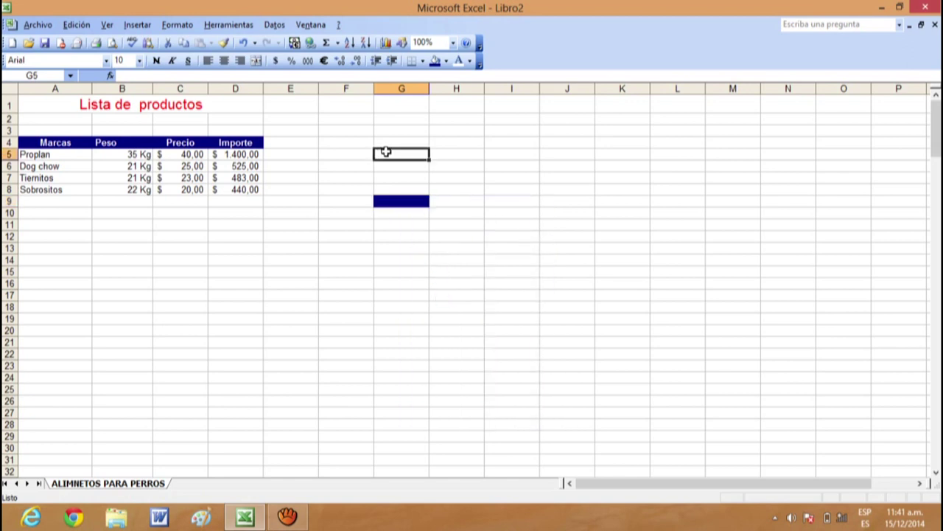
click(396, 203)
right_click(397, 203)
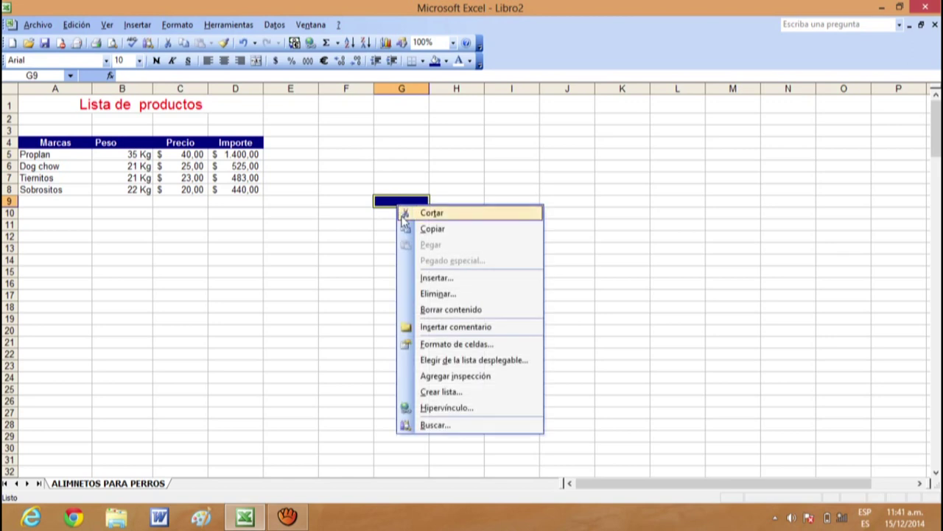
click(429, 294)
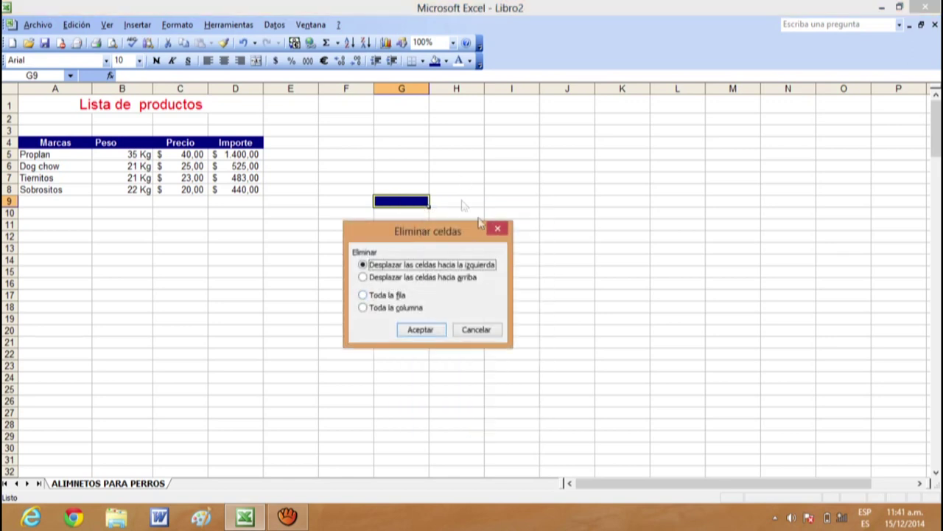
click(498, 228)
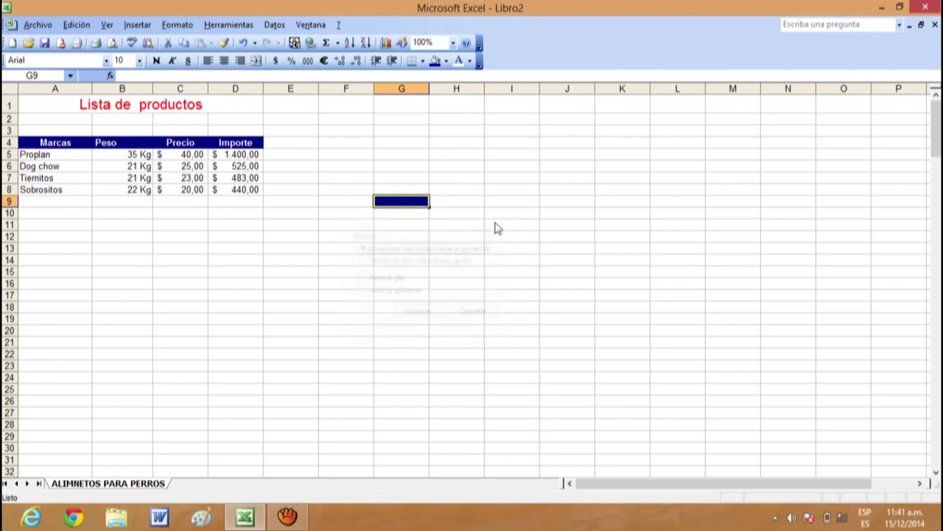
Step: Set G9's fill to Sin relleno so the cell is white again
right_click(406, 204)
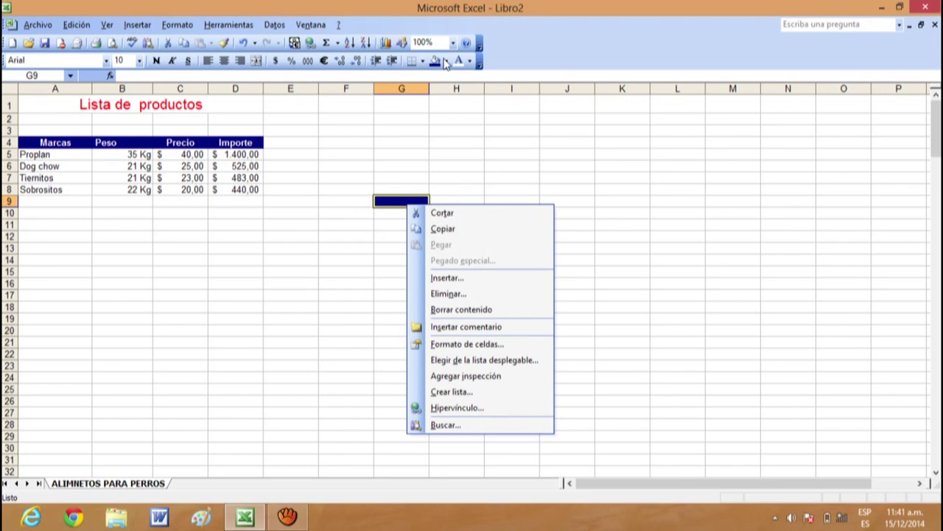
click(446, 61)
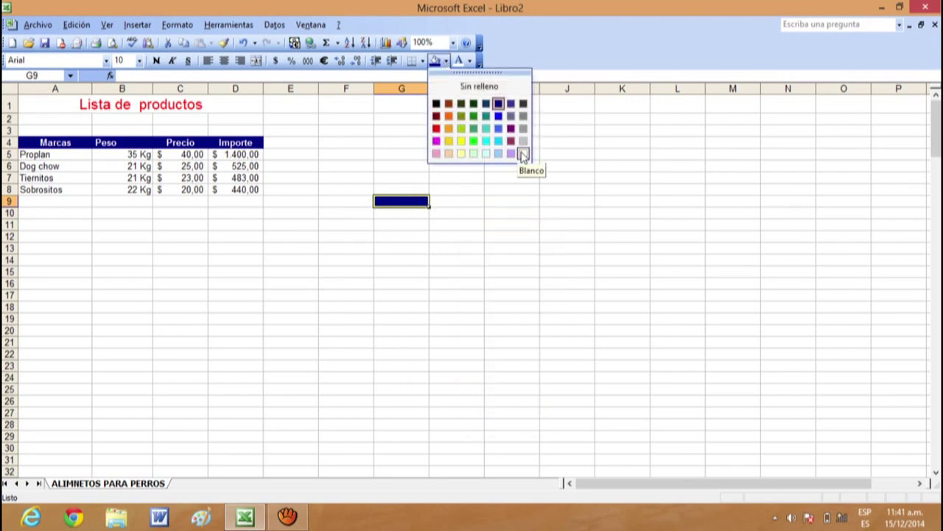
click(476, 86)
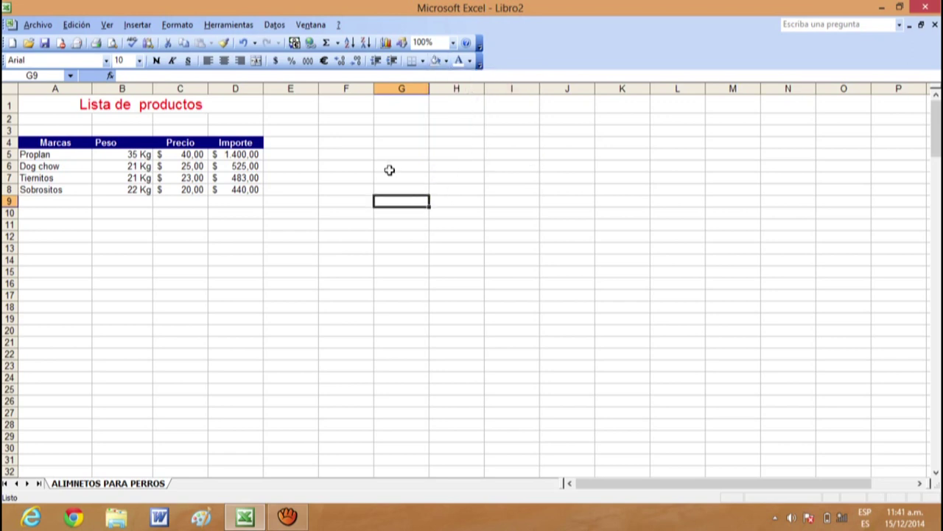
Step: Delete blank row 2 so the dark blue table headers move up to row 3
drag(289, 295, 288, 284)
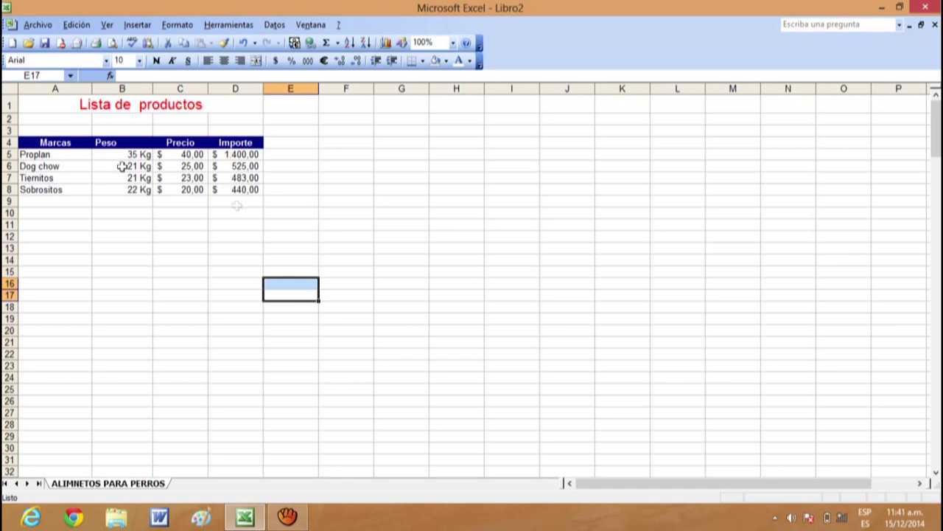
click(11, 119)
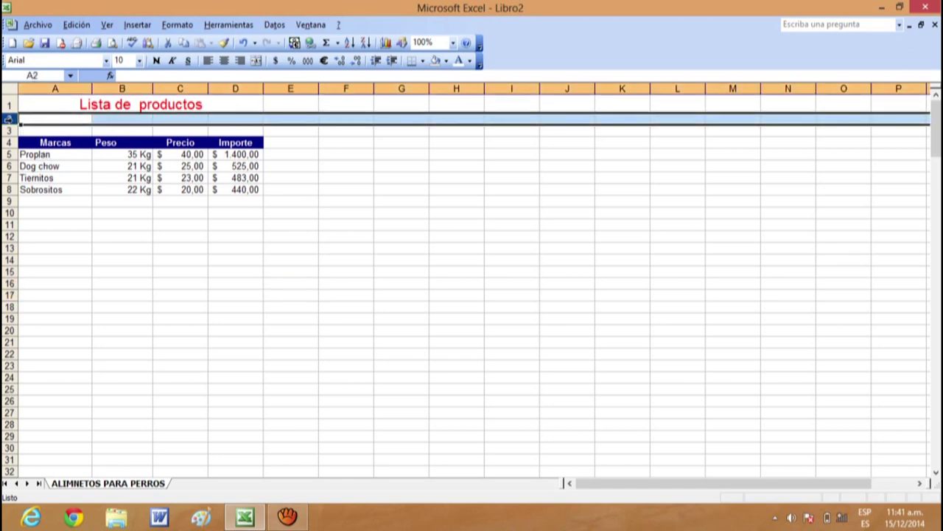
right_click(9, 120)
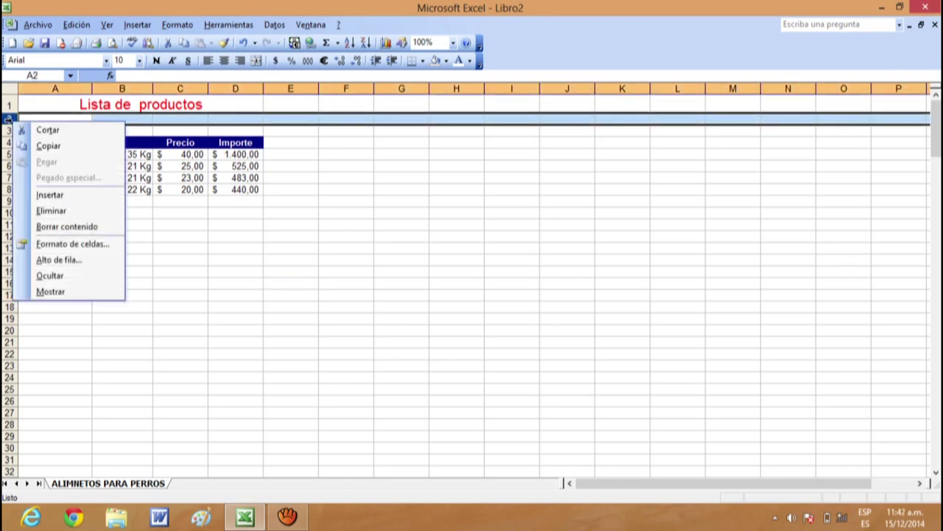
click(72, 211)
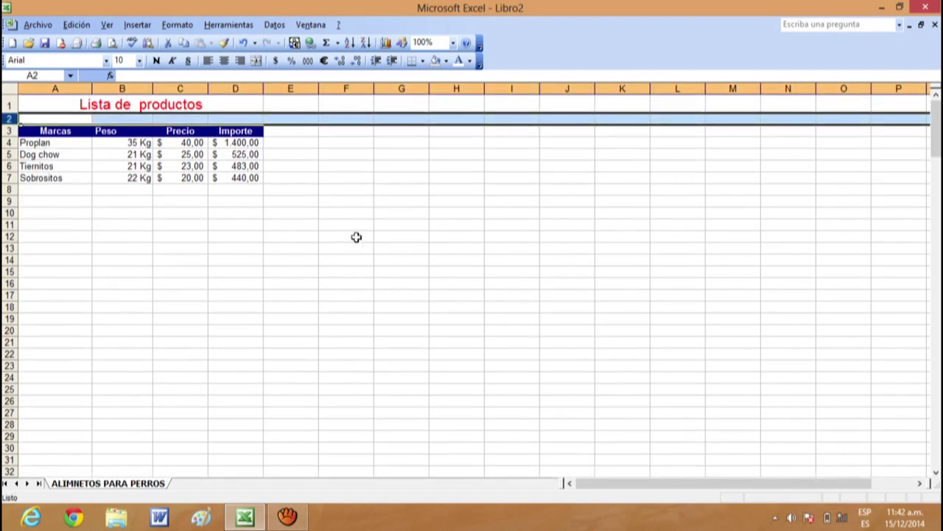
click(358, 236)
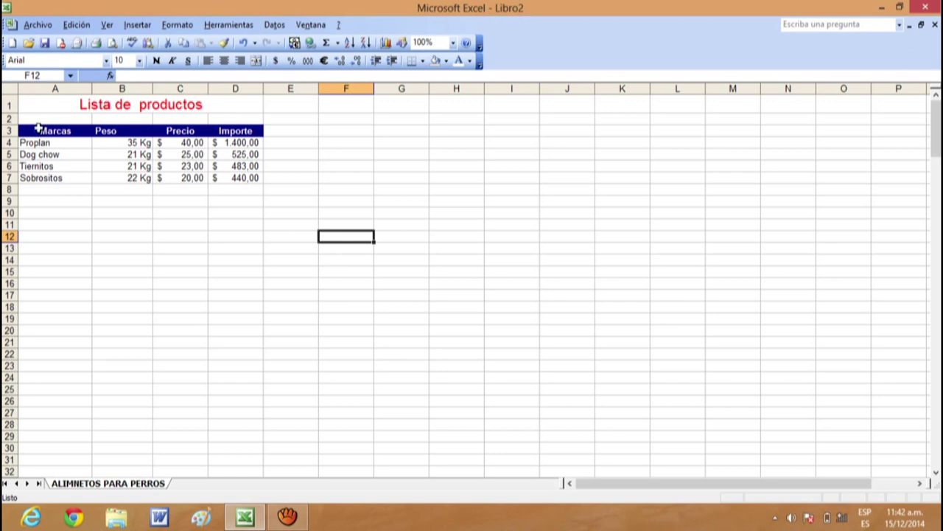
Step: Select the product table A3:D7 and bring up Formato de celdas for it
drag(35, 131, 233, 174)
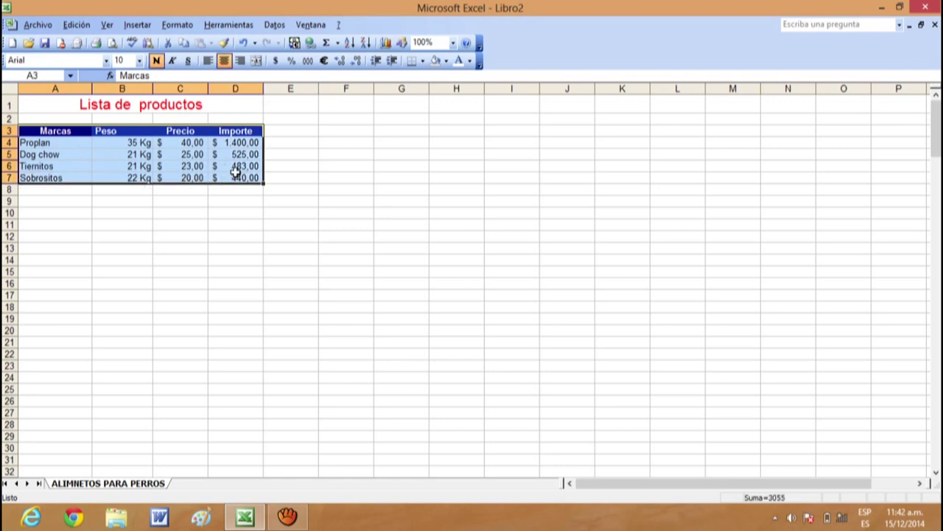
click(174, 26)
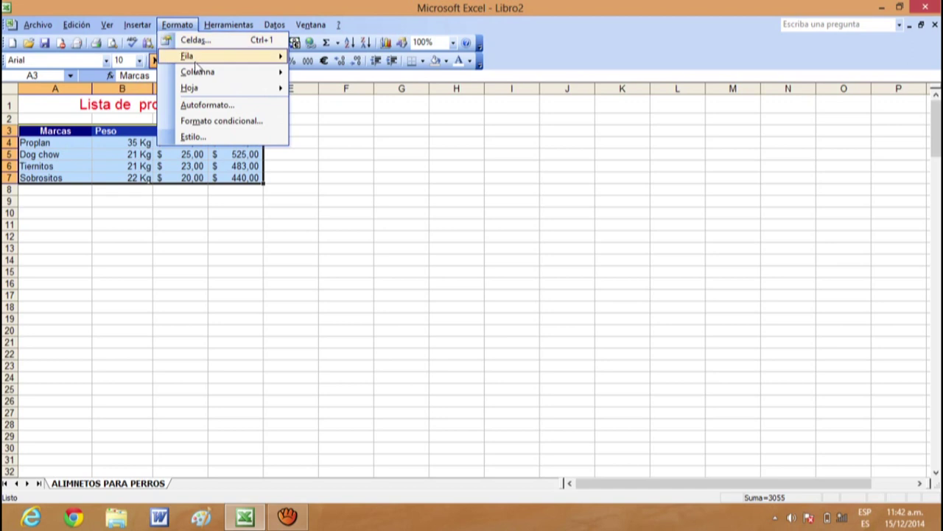
mouse_move(188, 56)
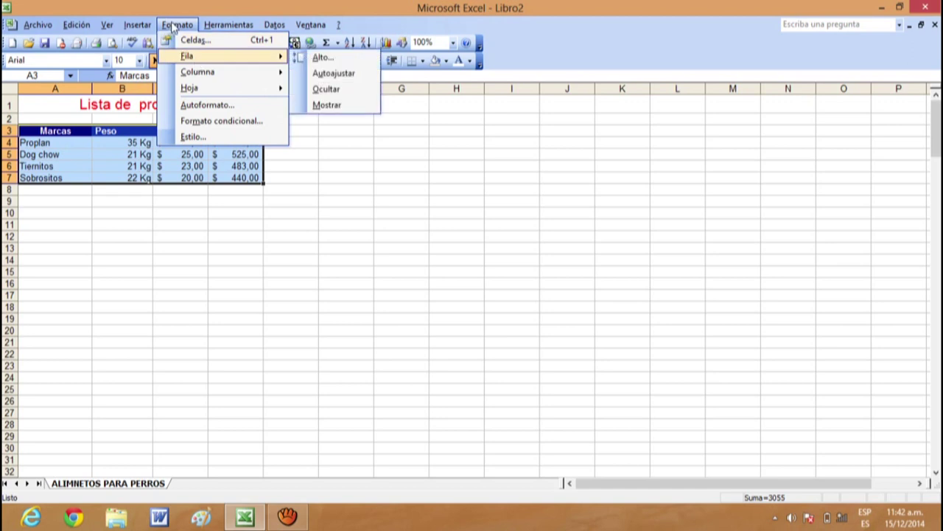
right_click(244, 169)
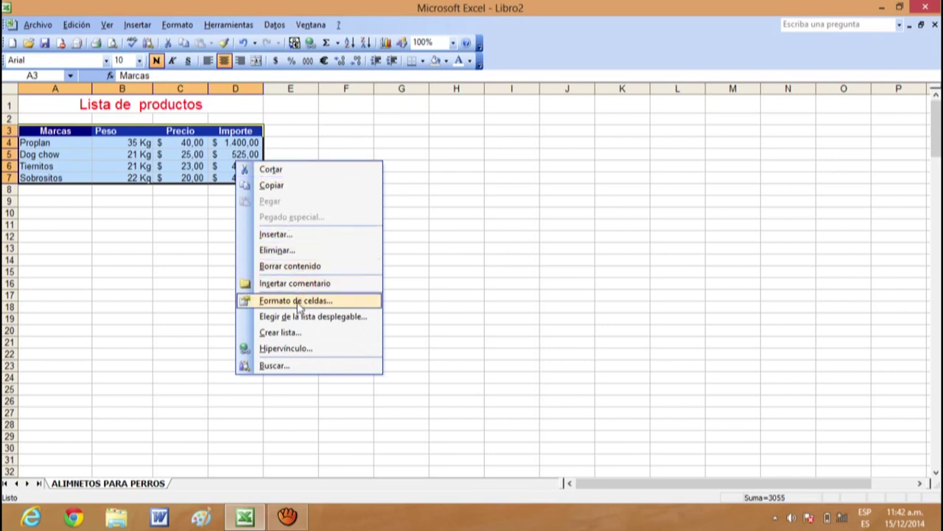
click(299, 302)
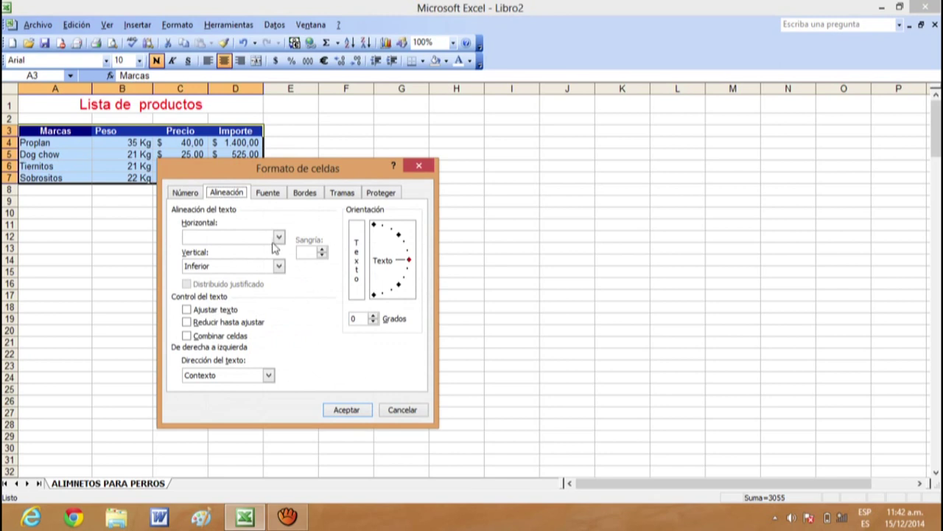
Step: On the Borders tab, set a thick Rojo oscuro outline (Contorno) around the table
click(307, 194)
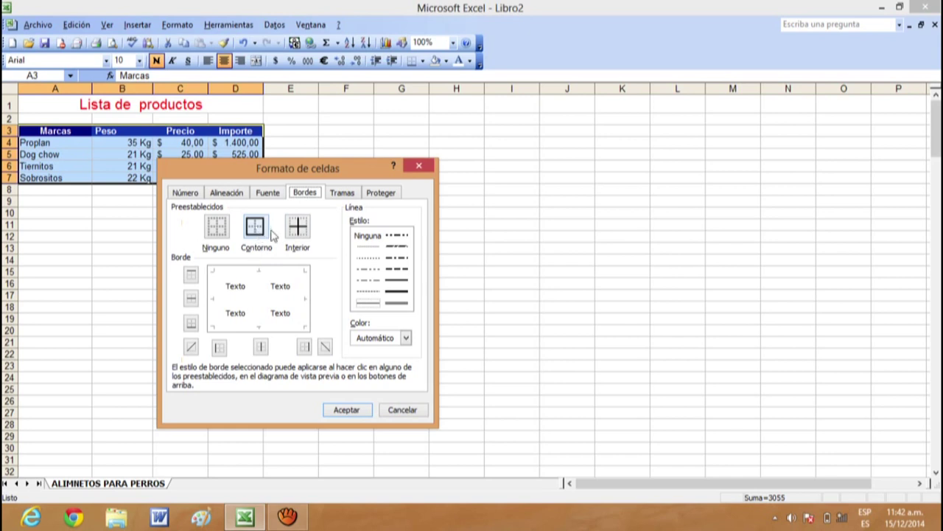
click(395, 292)
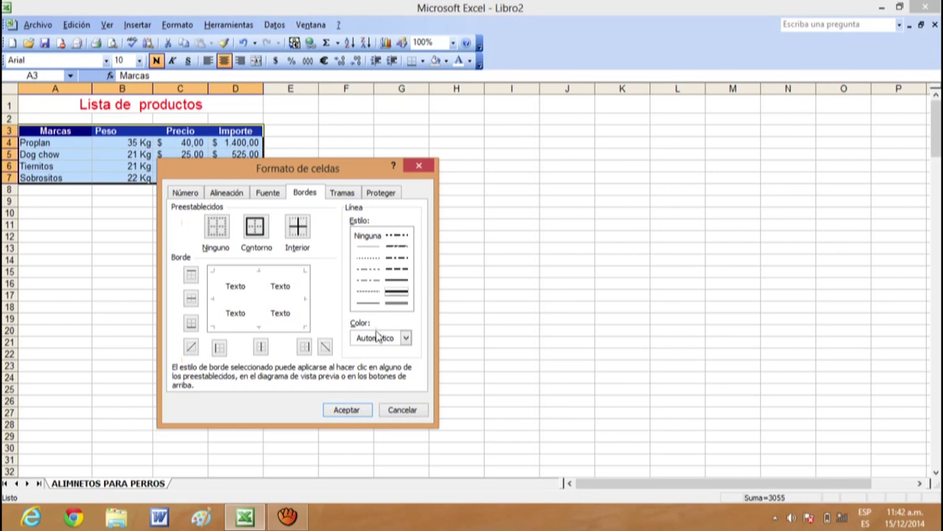
click(405, 339)
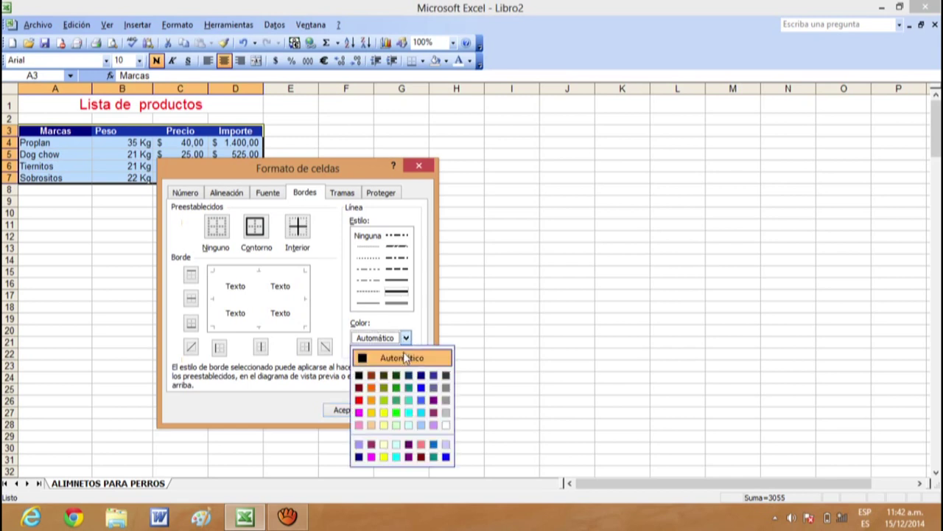
click(359, 388)
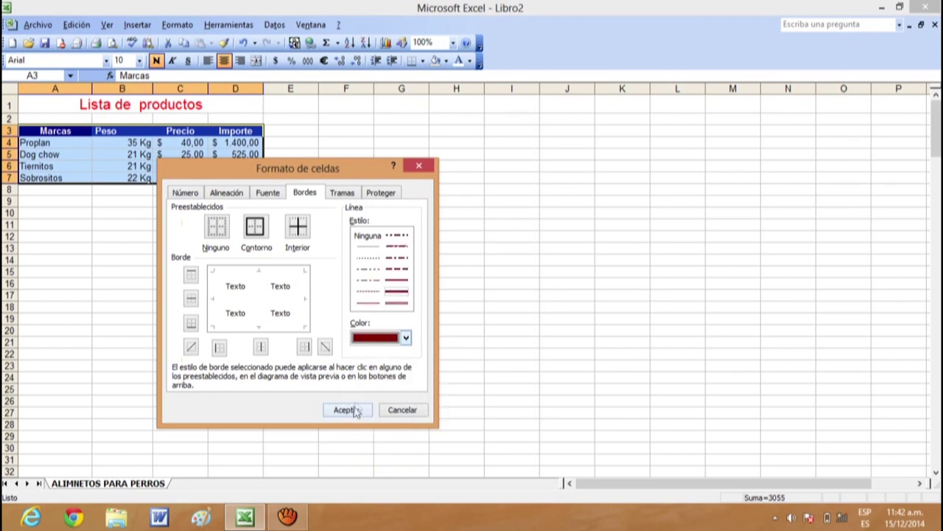
click(256, 230)
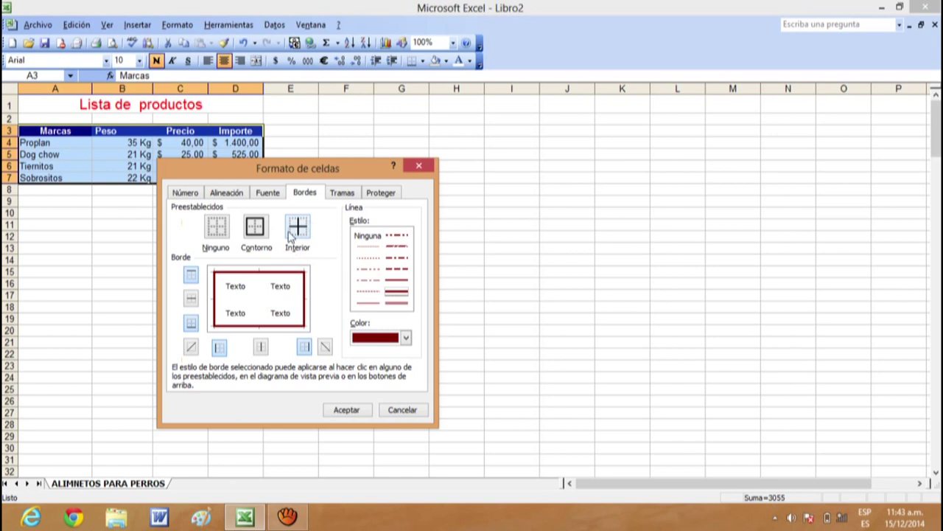
Step: Add thin solid blue Interior lines and apply the borders with Aceptar
click(298, 227)
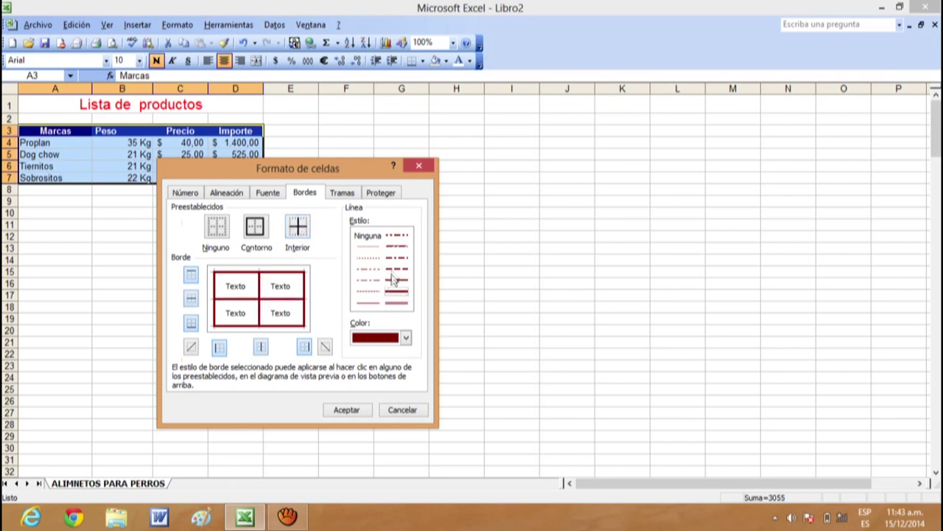
click(368, 303)
click(406, 338)
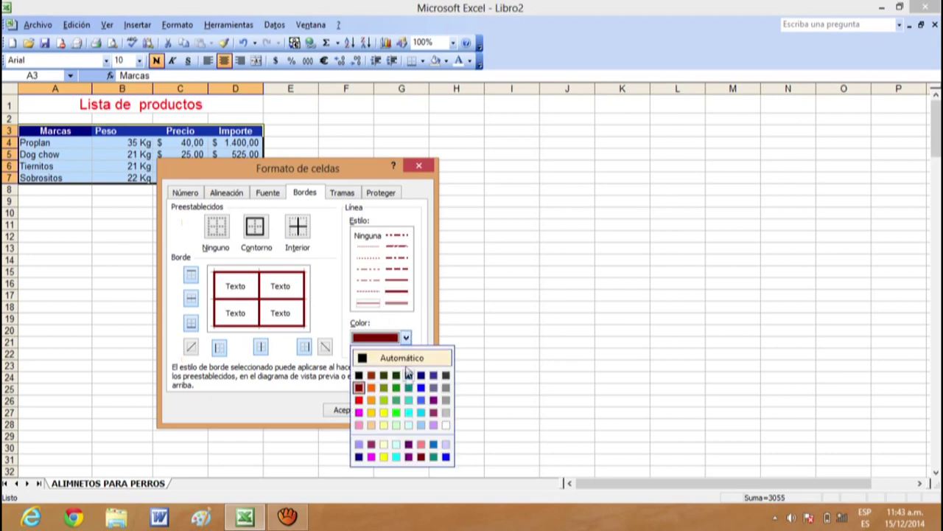
click(422, 387)
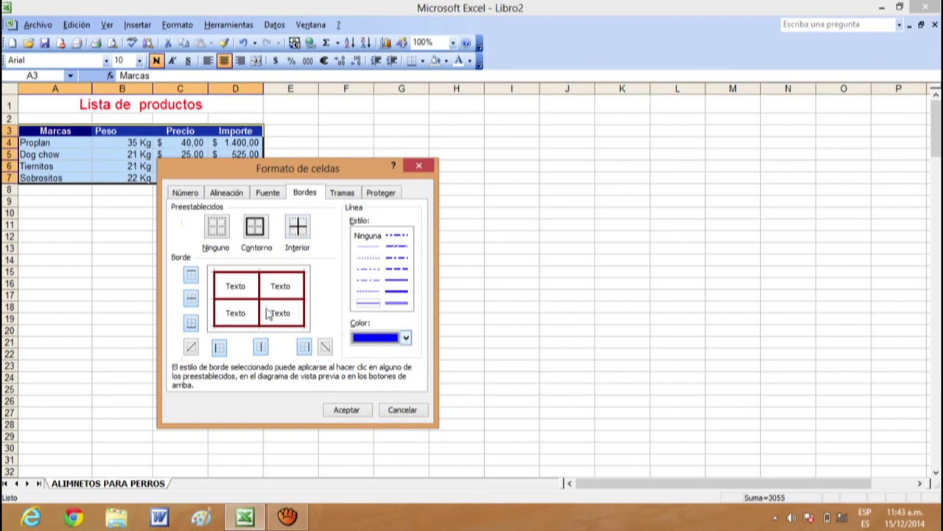
click(298, 229)
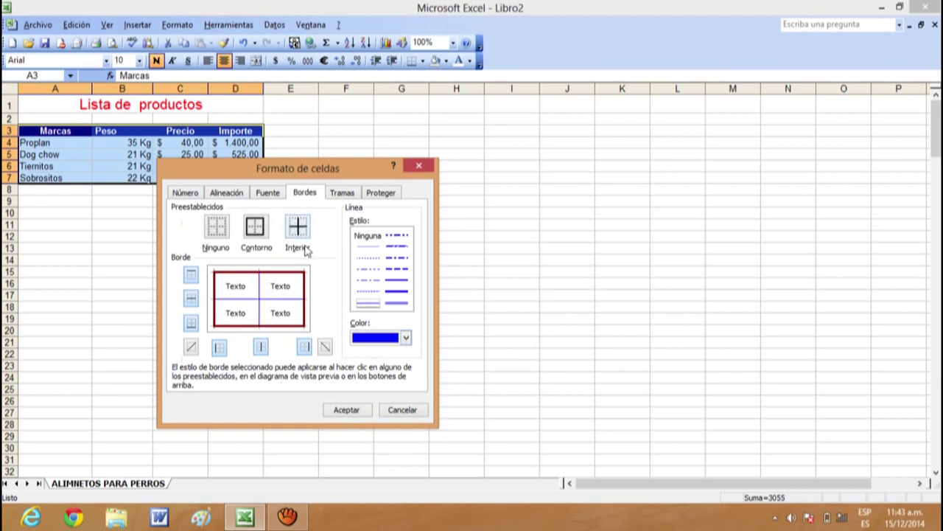
click(351, 411)
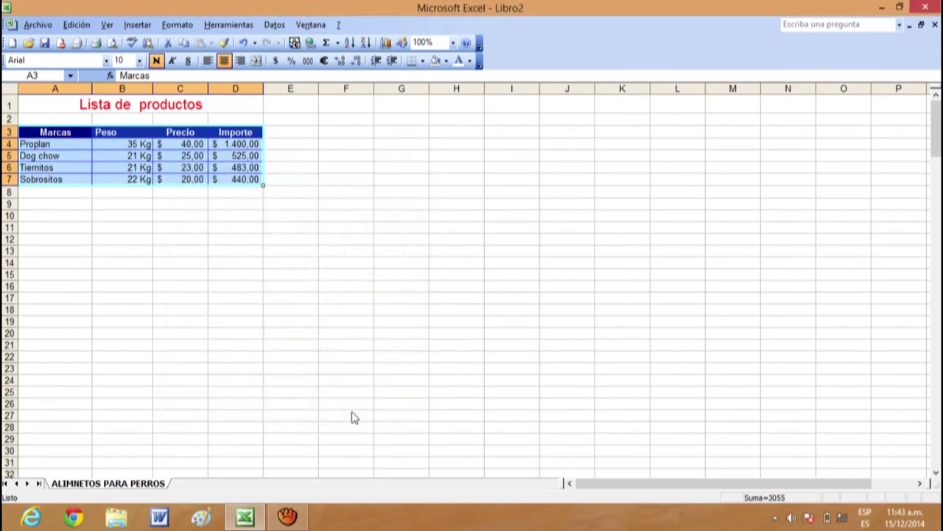
Step: Fill the brand names in A4:A7 (Proplan to Sobrositos) with Turquesa claro
click(315, 332)
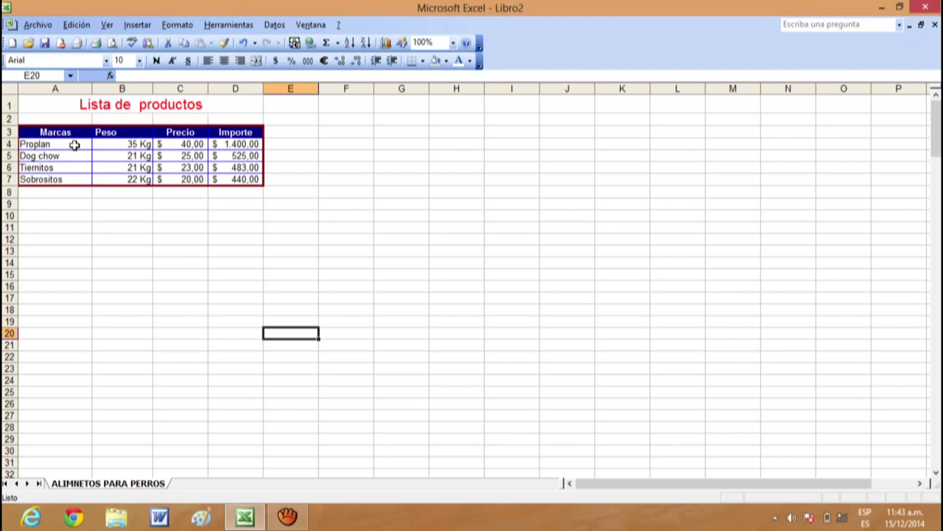
mouse_move(76, 143)
mouse_down()
mouse_move(182, 179)
mouse_move(229, 179)
mouse_up()
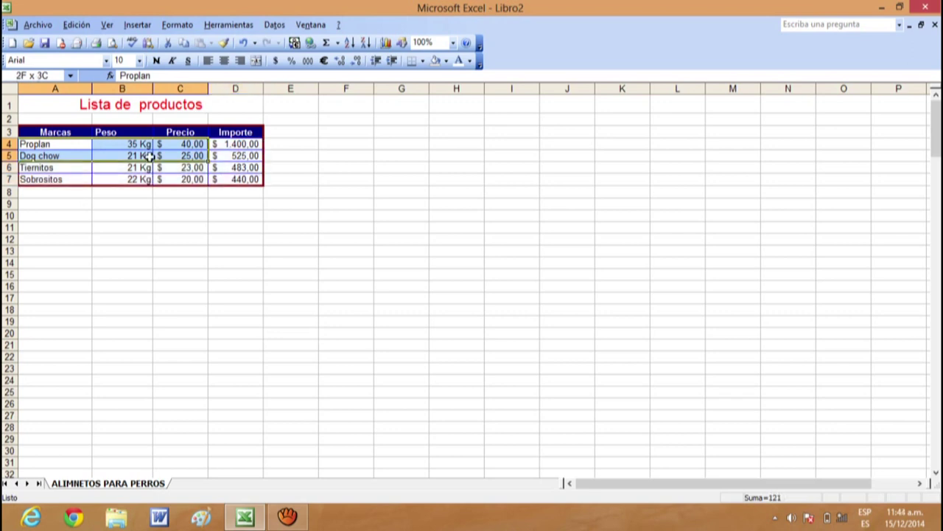
drag(228, 177, 80, 175)
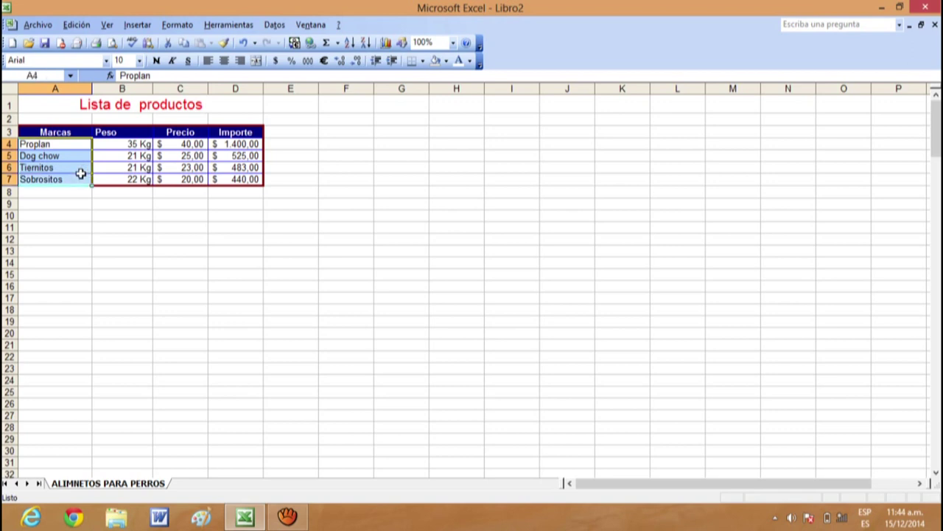
right_click(82, 175)
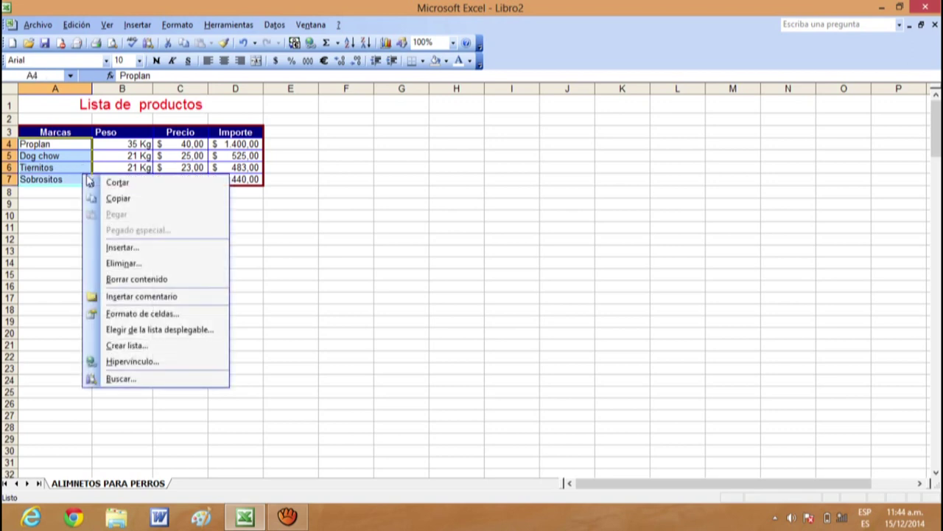
click(78, 157)
drag(83, 145, 74, 174)
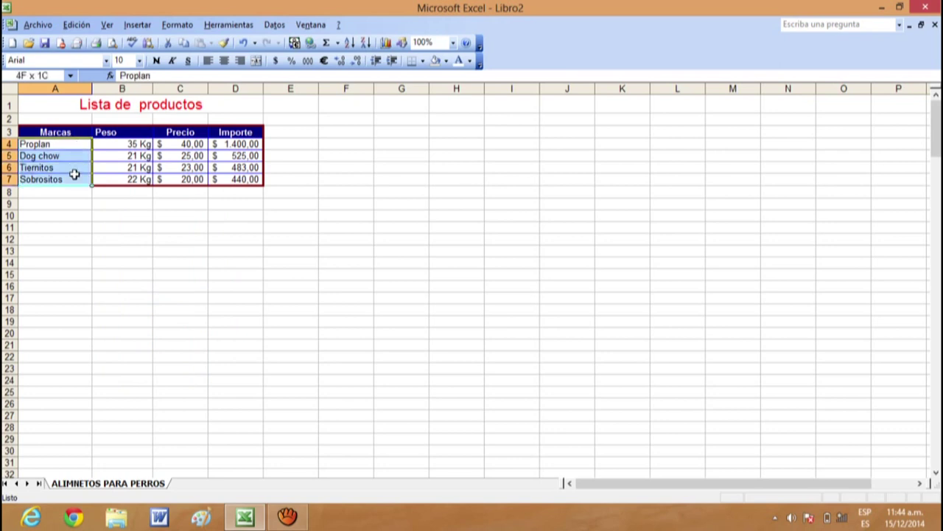
click(445, 62)
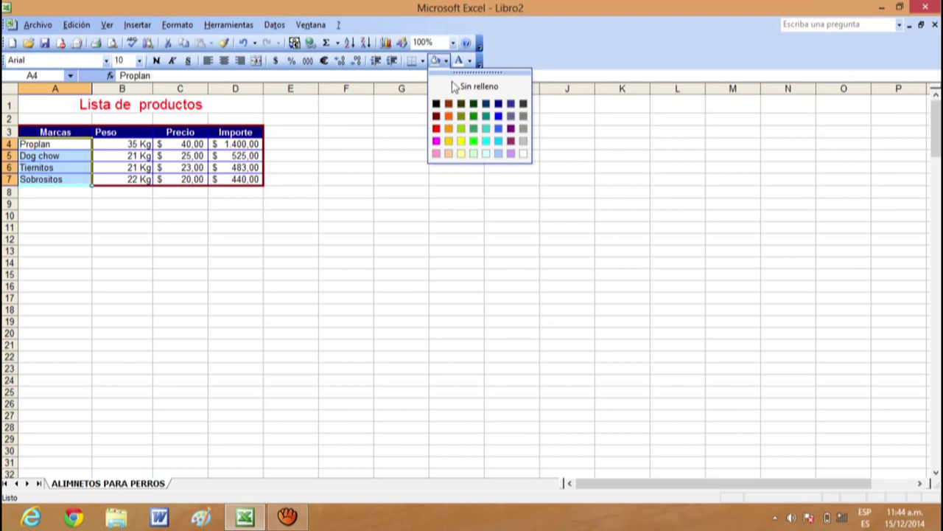
click(486, 154)
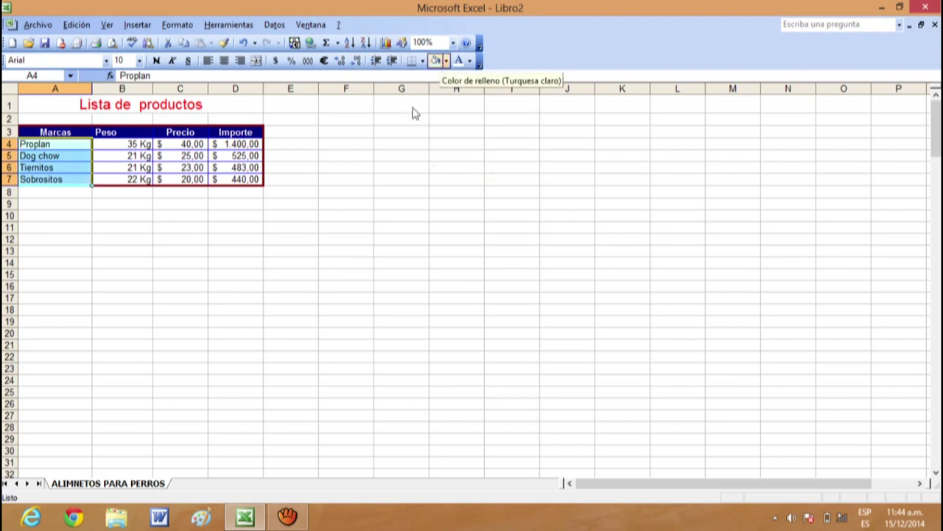
click(398, 132)
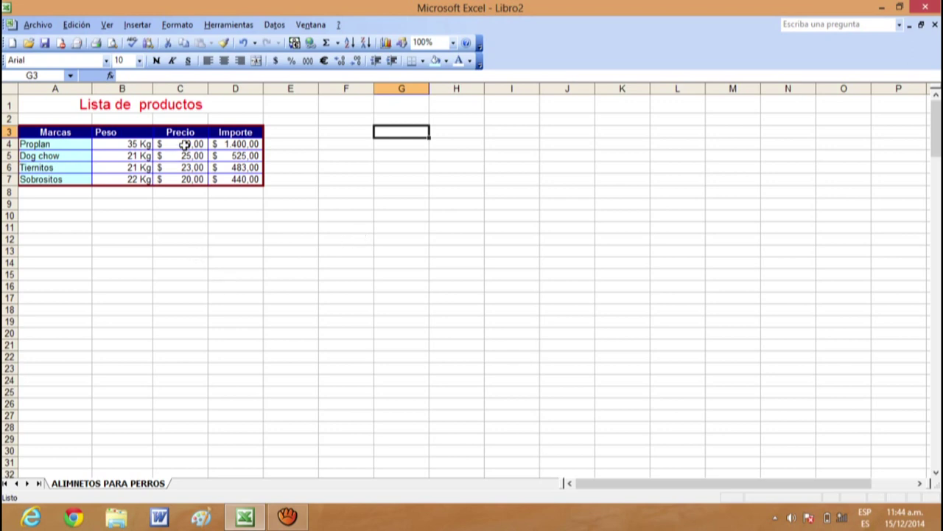
Step: Give the Importe cells D4:D7 a Verde claro fill
drag(183, 144, 188, 170)
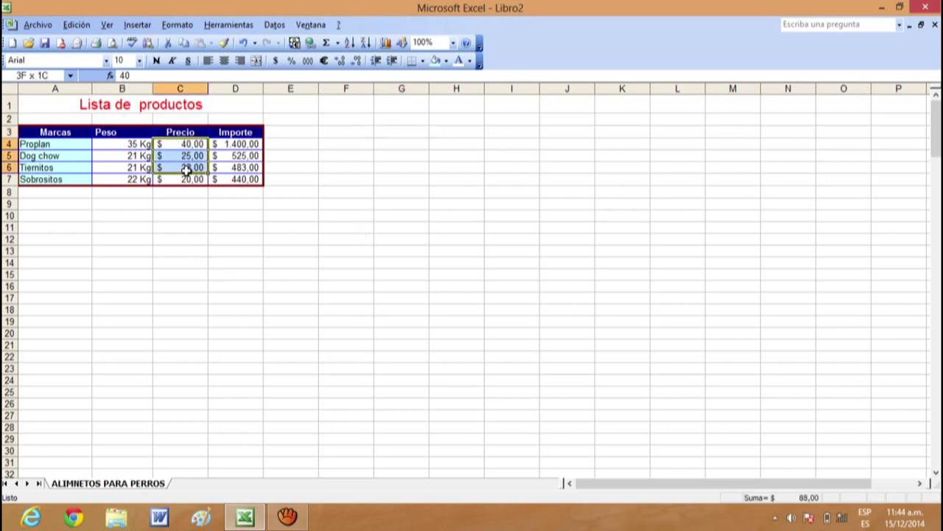
drag(247, 145, 249, 178)
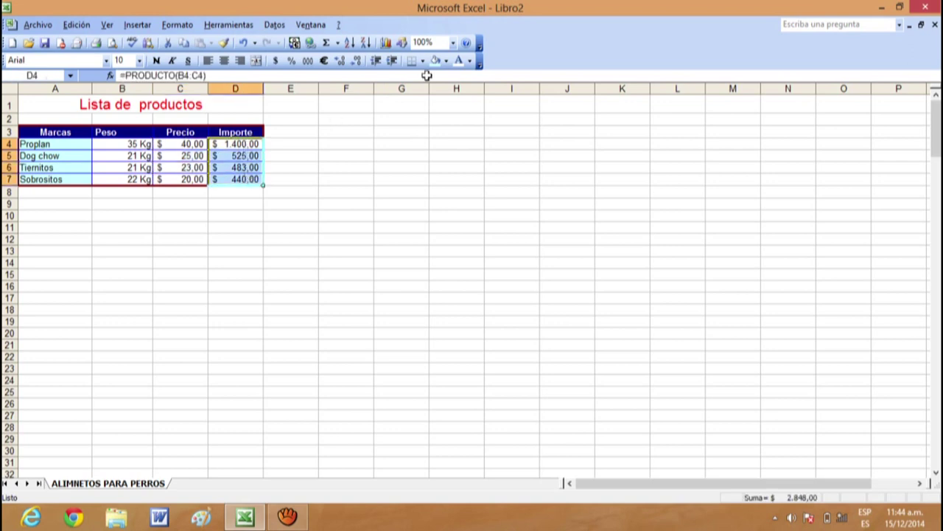
click(446, 60)
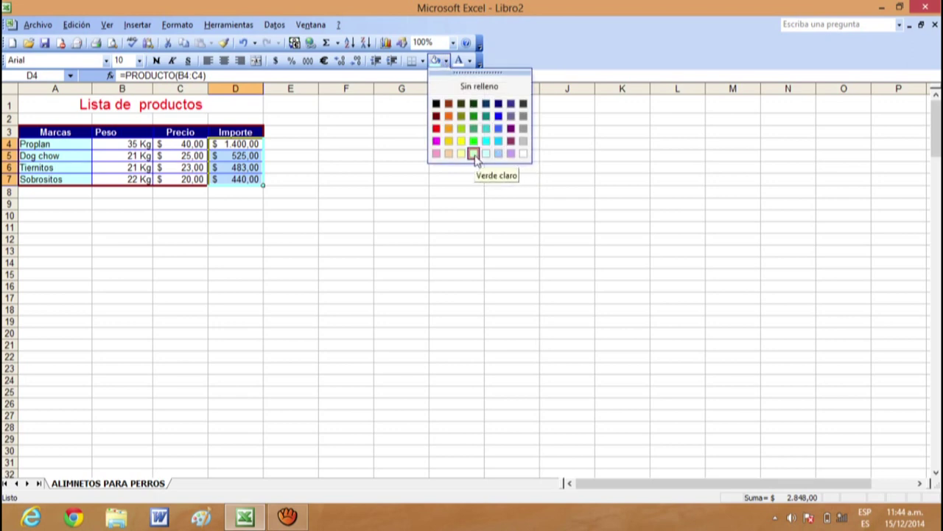
click(474, 155)
click(407, 165)
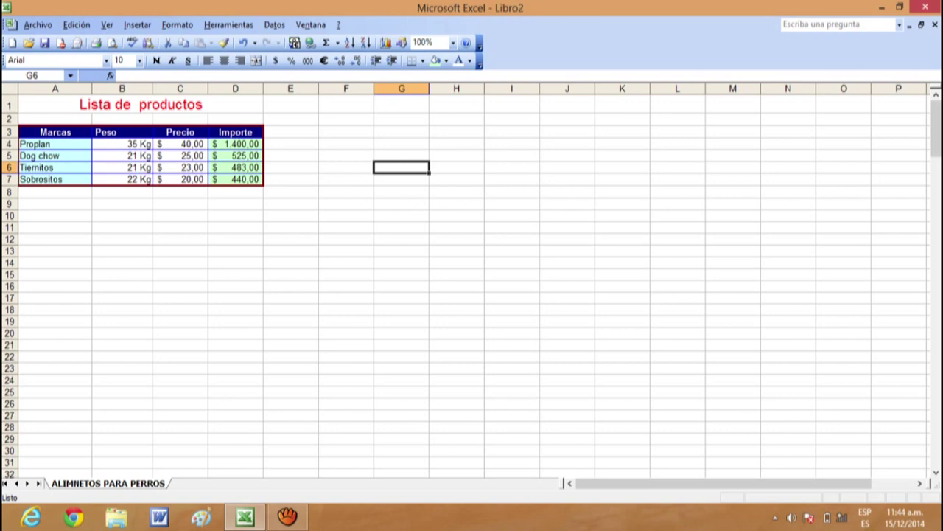
Step: Check B5, C5 and the Importe formula in D5, then open the Archivo menu
click(139, 156)
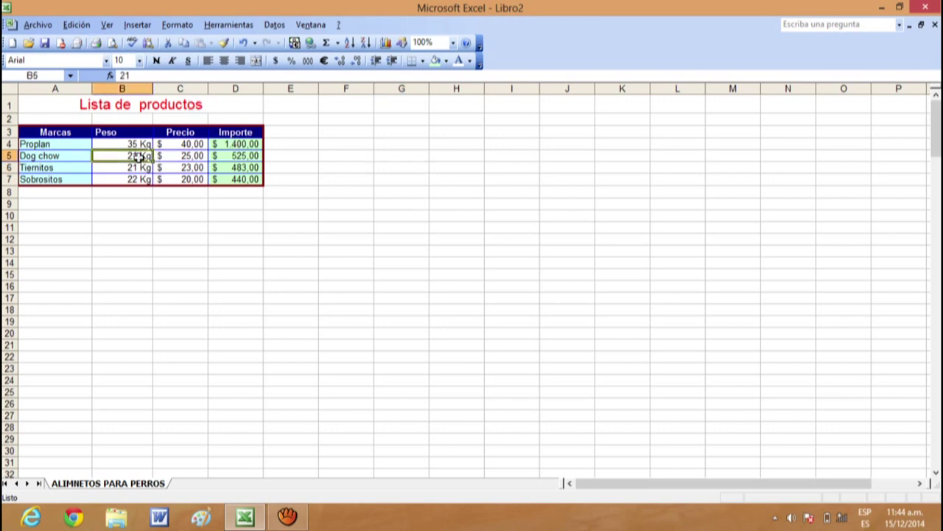
click(184, 157)
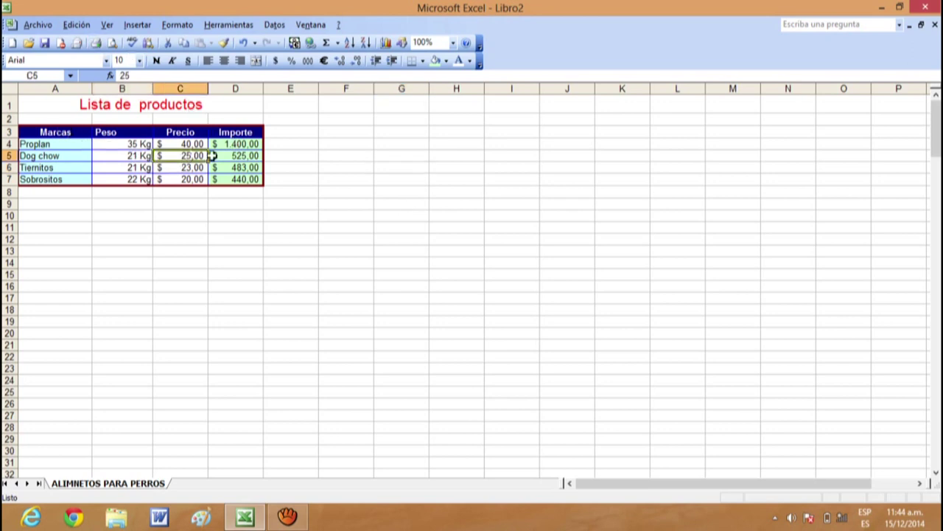
click(237, 154)
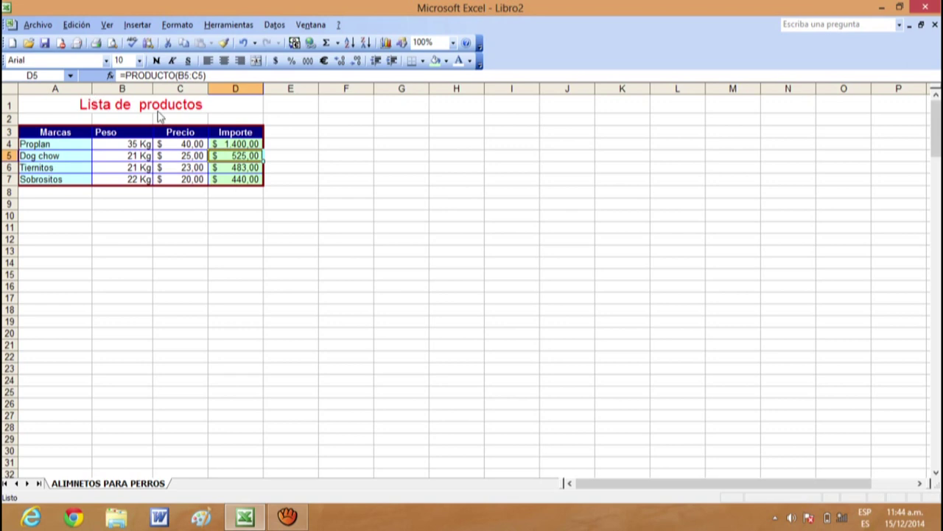
click(407, 212)
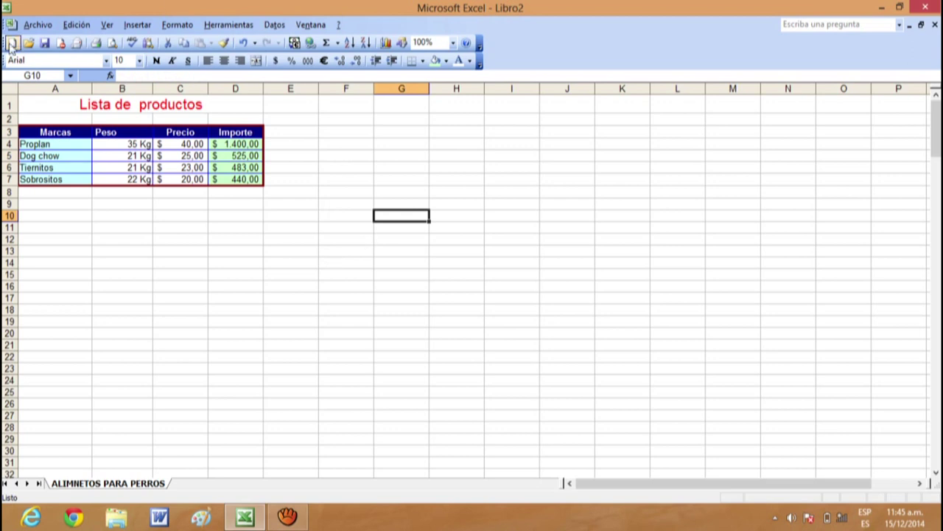
click(34, 27)
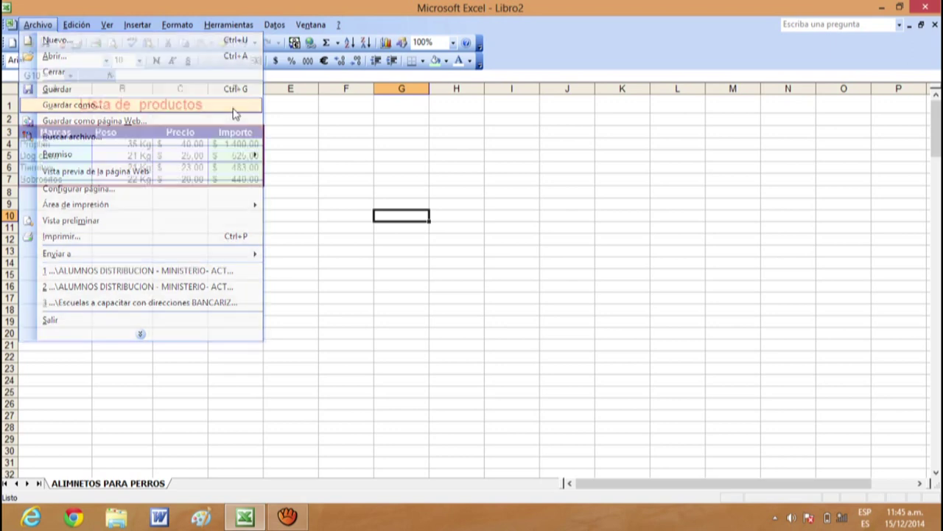
Step: Save the workbook with Guardar como as 'Ejercicio presentacion excel', replacing Libro2
click(233, 107)
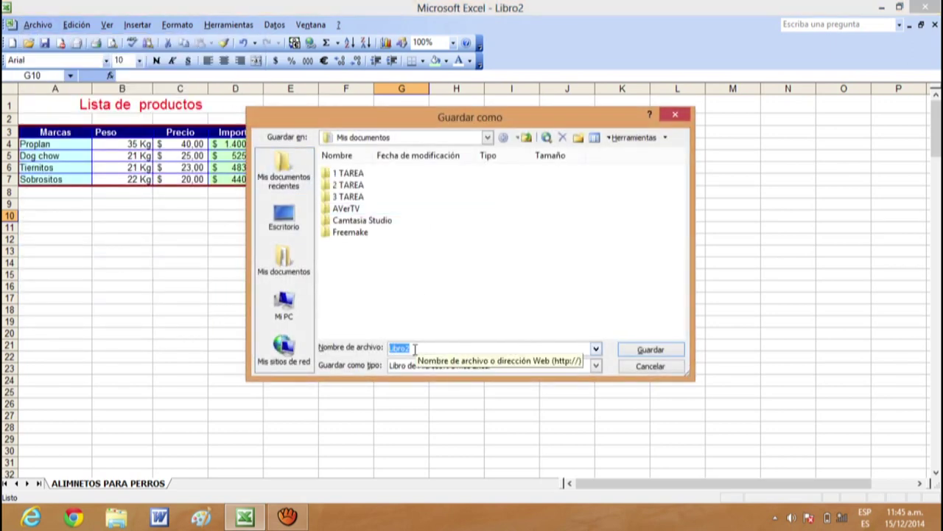
key(BackSpace)
key(Caps_Lock)
text(E)
key(Caps_Lock)
text(jercicio prin)
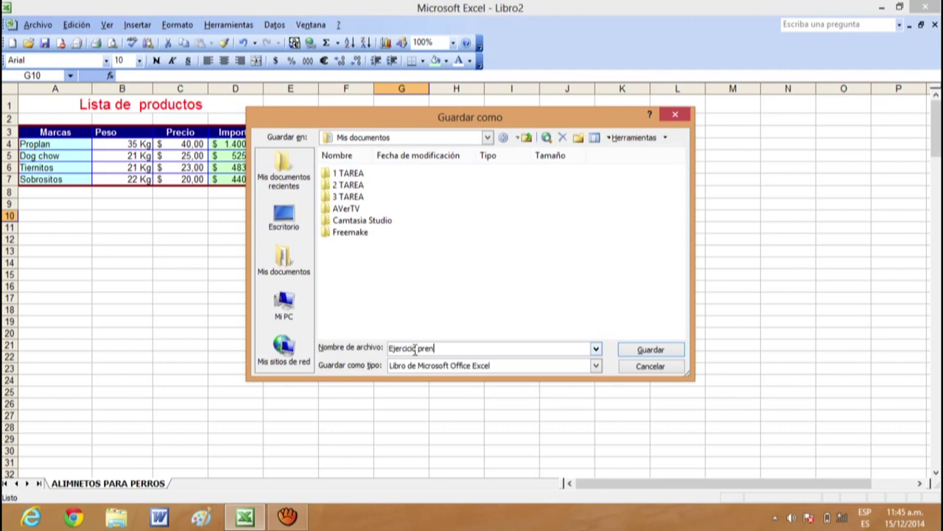
key(BackSpace)
text(sentacion)
text( excel)
key(Return)
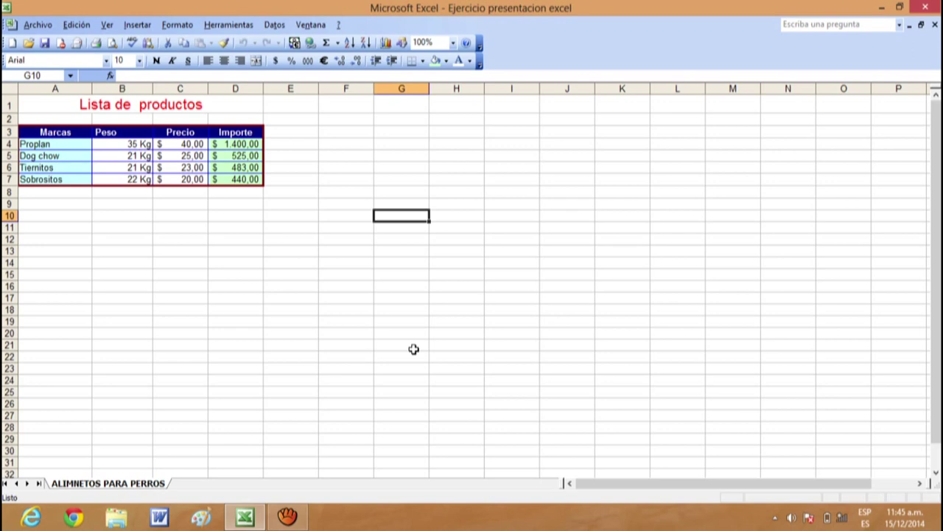
Step: Insert a new blank worksheet next to ALIMNETOS PARA PERROS from the Insertar menu
click(398, 147)
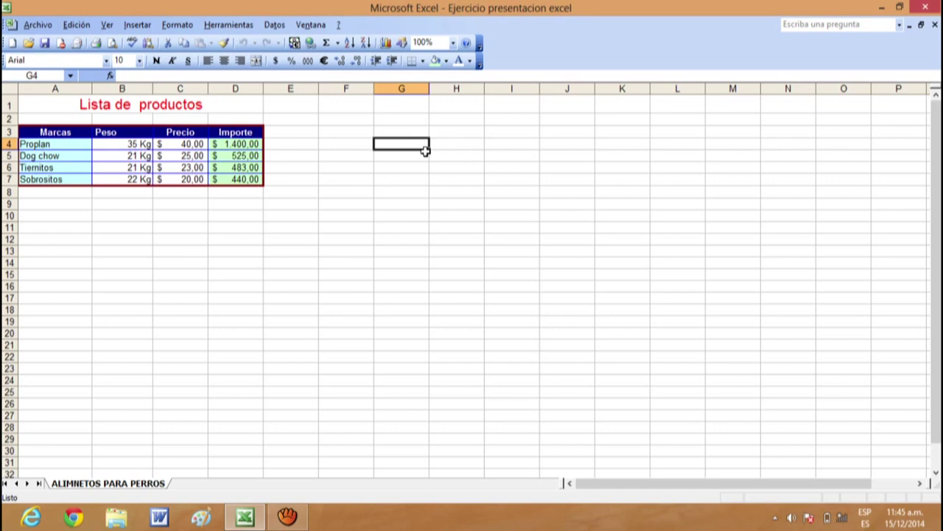
click(455, 142)
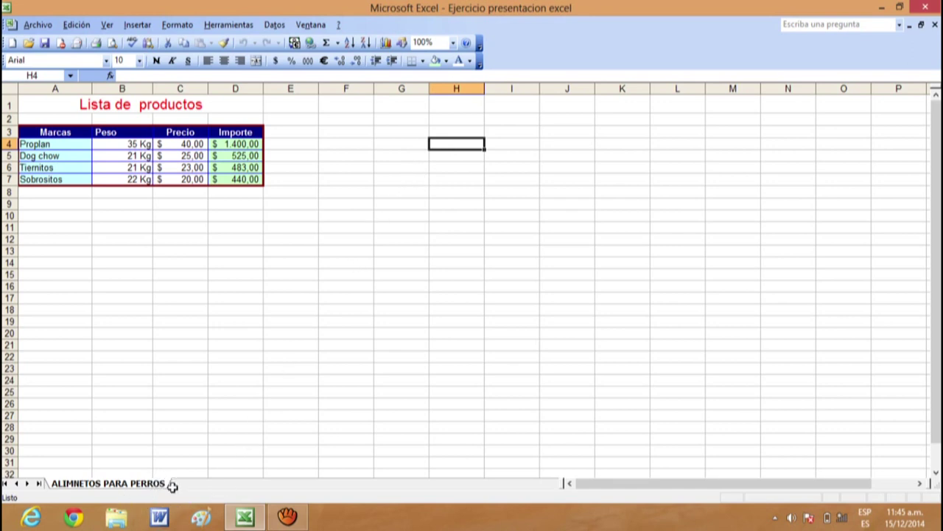
right_click(159, 485)
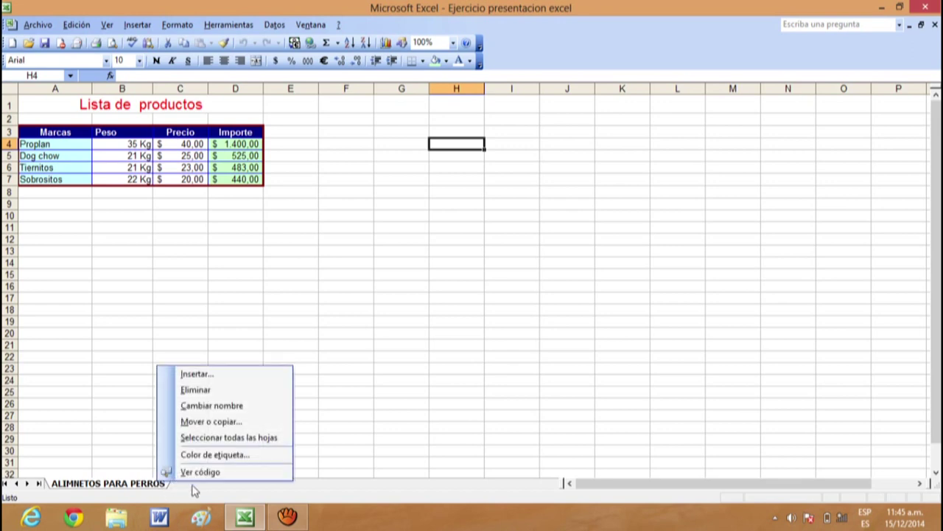
click(233, 491)
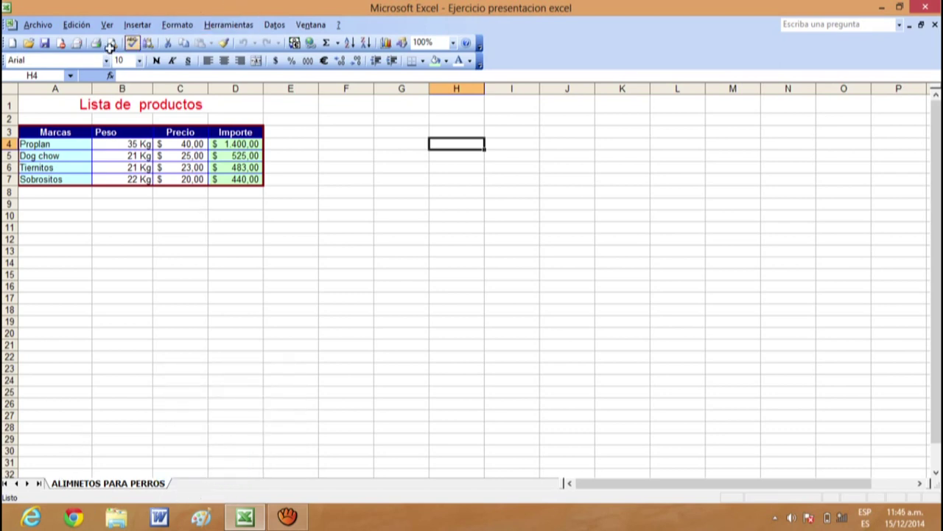
click(137, 25)
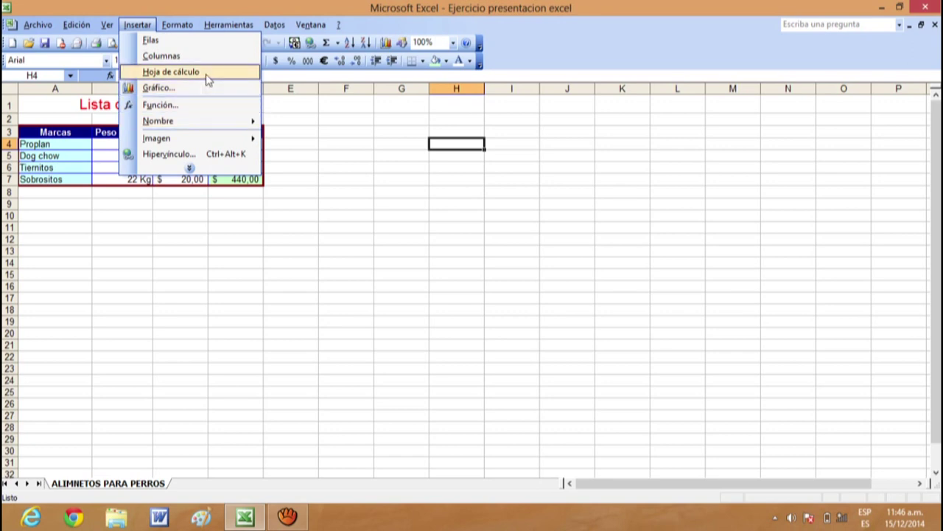
click(207, 80)
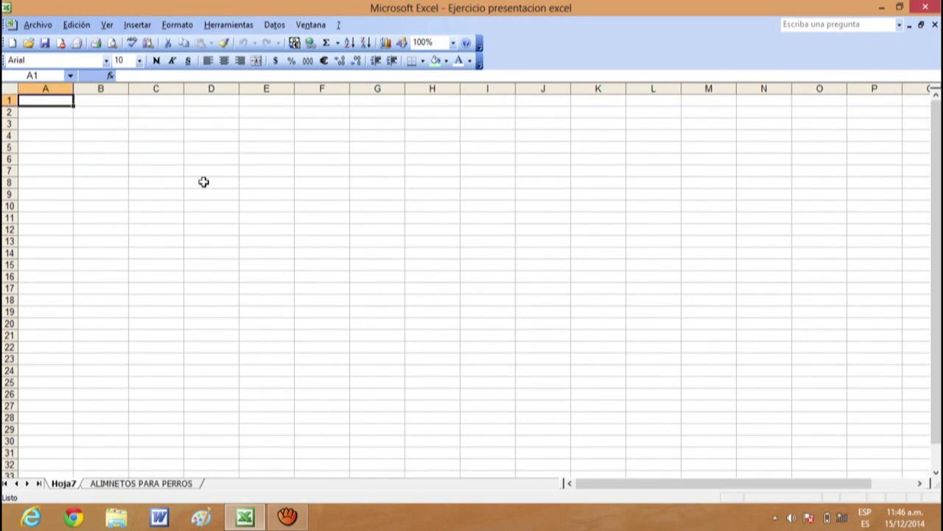
Step: Rename the new Hoja7 tab to 'Ejercicios'
right_click(74, 483)
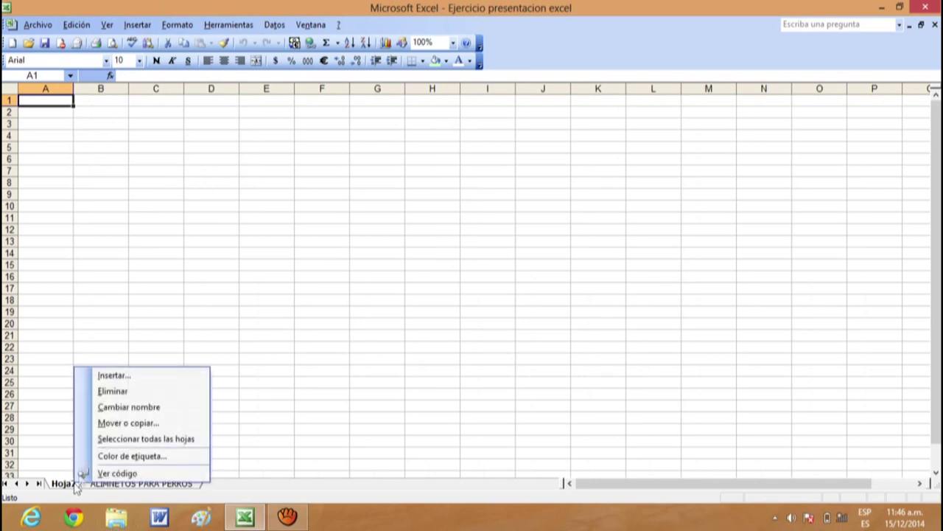
click(131, 407)
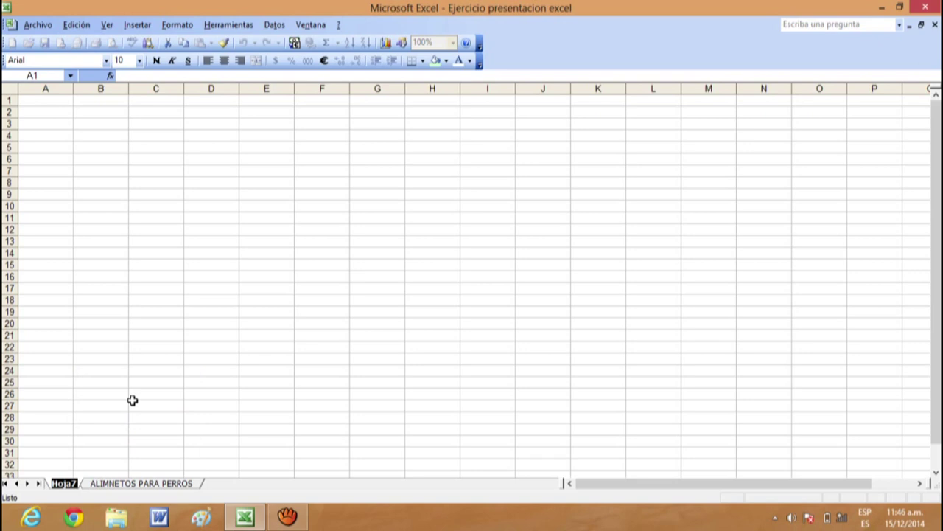
text(Ejerci)
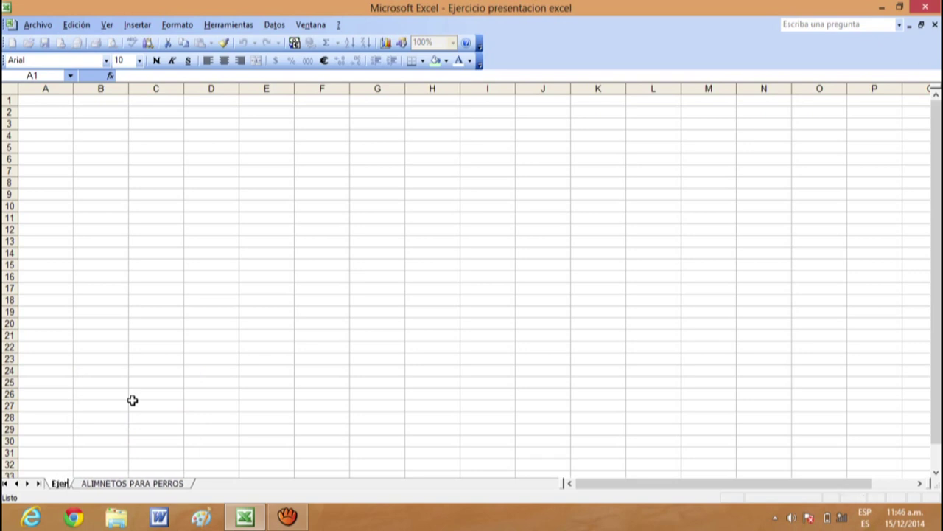
text(cios)
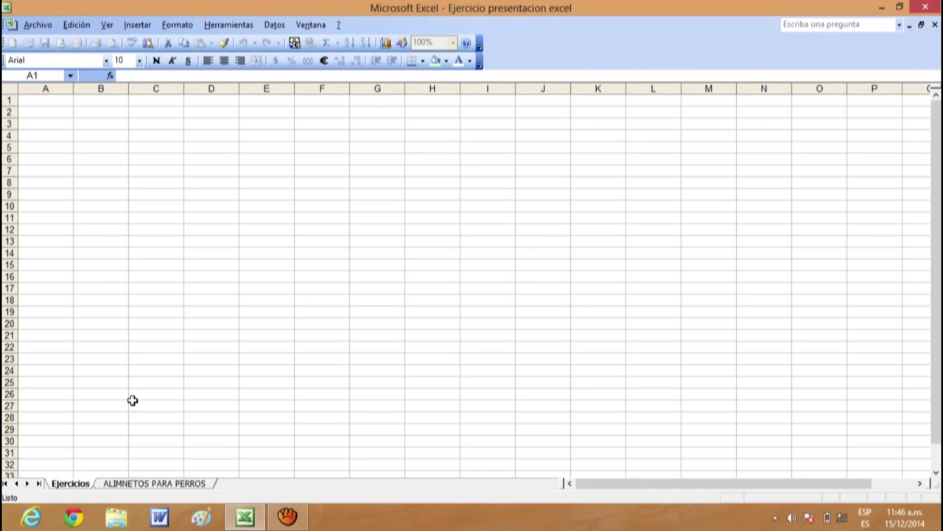
key(Return)
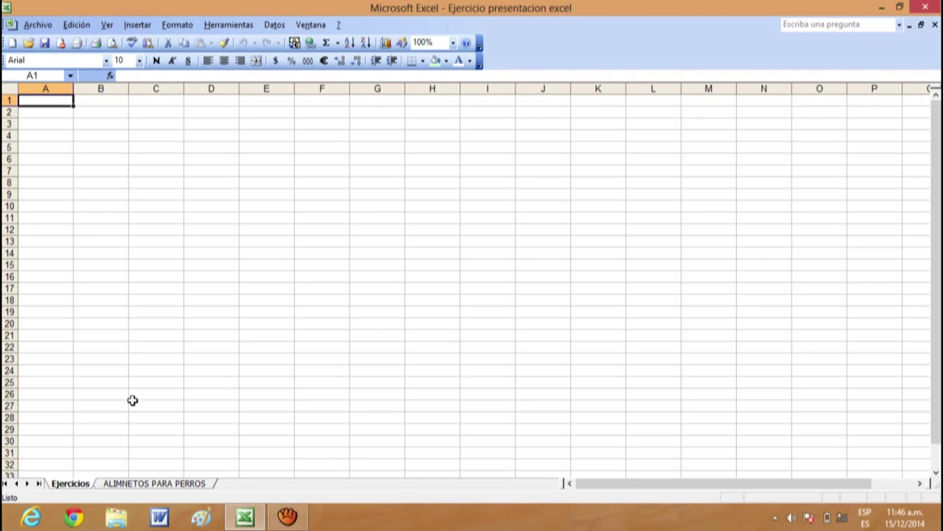
Step: Enter 981, 567, 356, 987 and 546 down column A (A1:A5)
text(981)
key(Return)
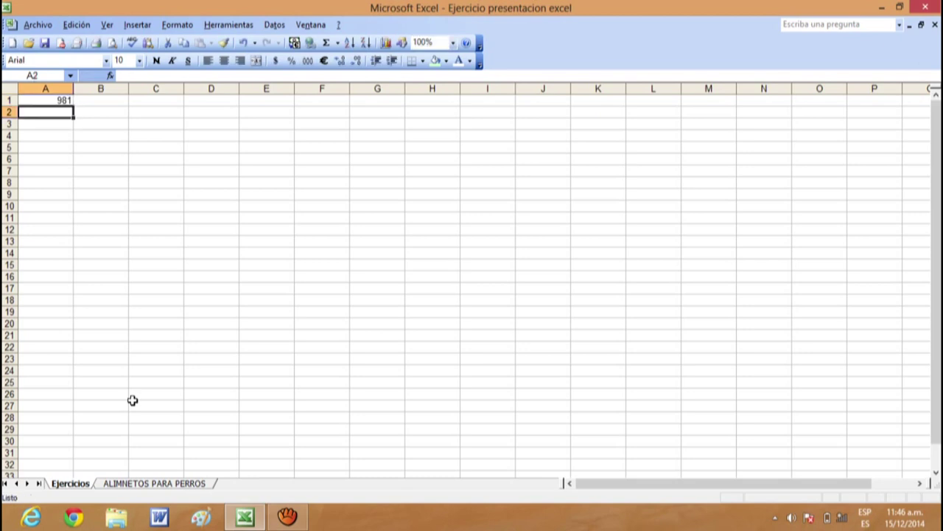
text(567)
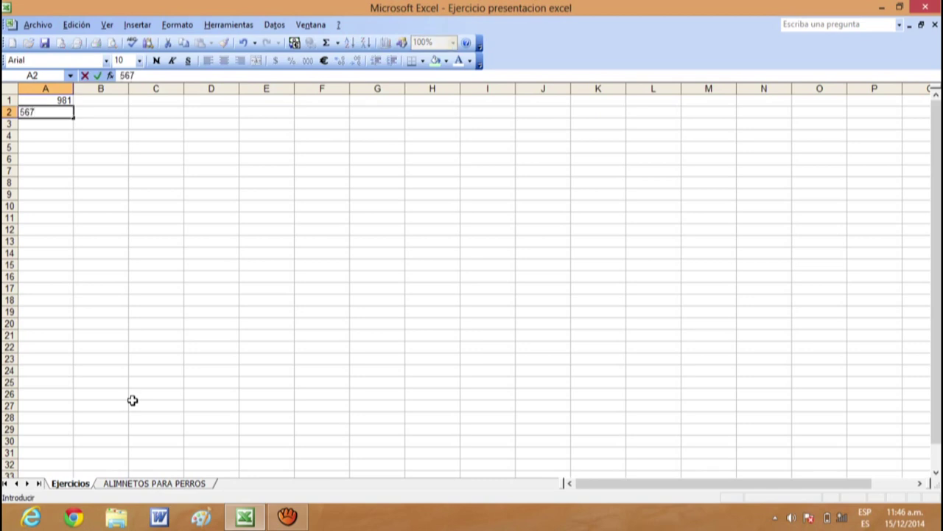
key(Return)
text(356)
key(Return)
text(987)
key(Return)
text(546)
key(Return)
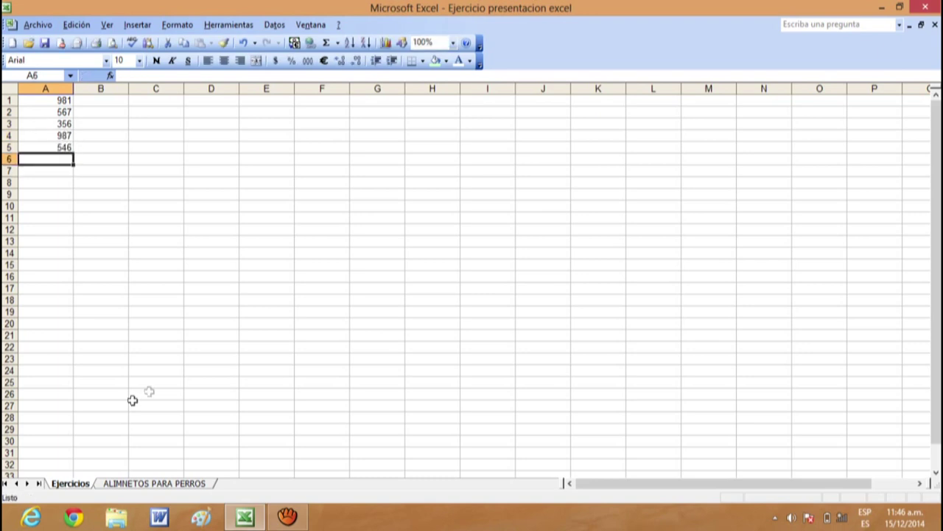
Step: Enter 345, 267, 145, 354 and 456 down column B (B1:B5)
click(116, 101)
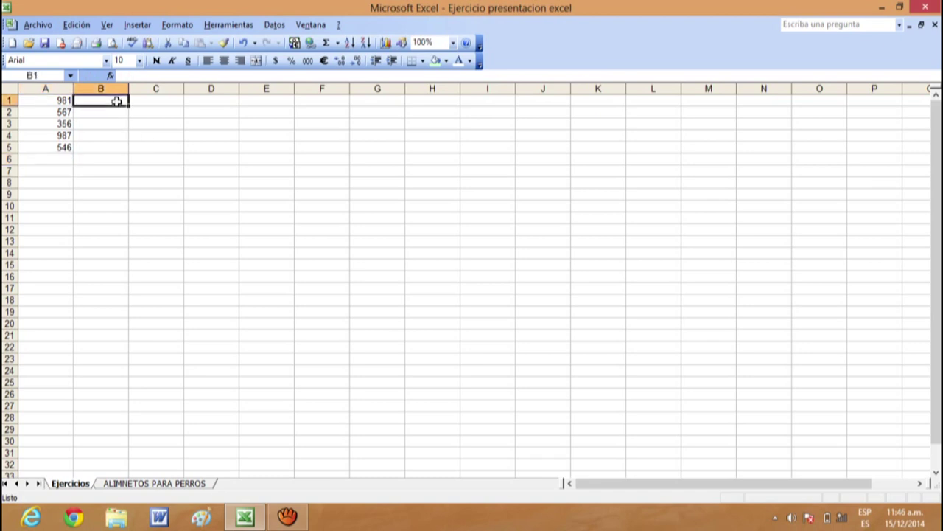
text(345)
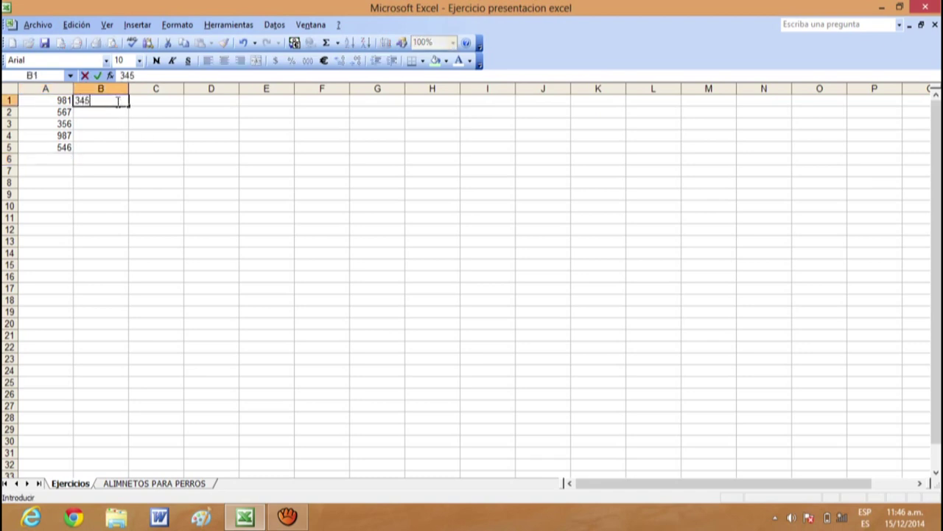
key(Return)
text(267)
key(Return)
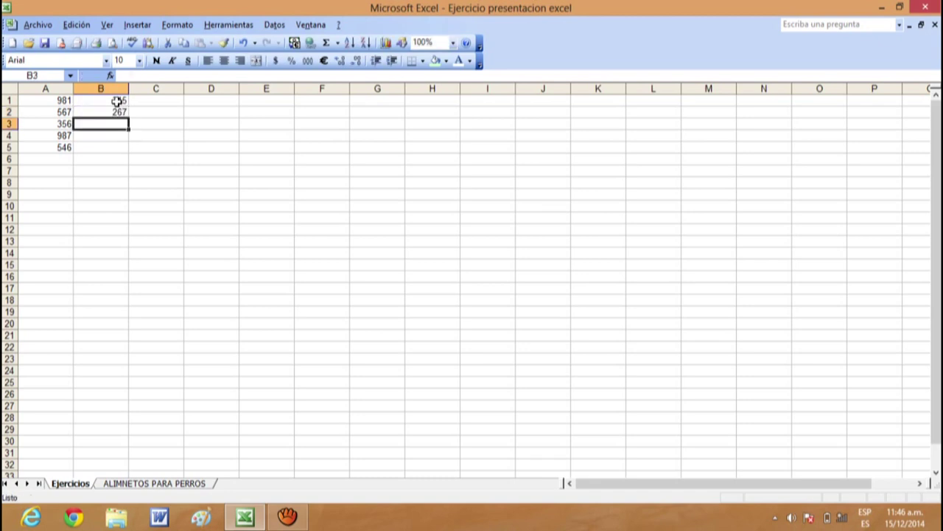
text(145)
key(Return)
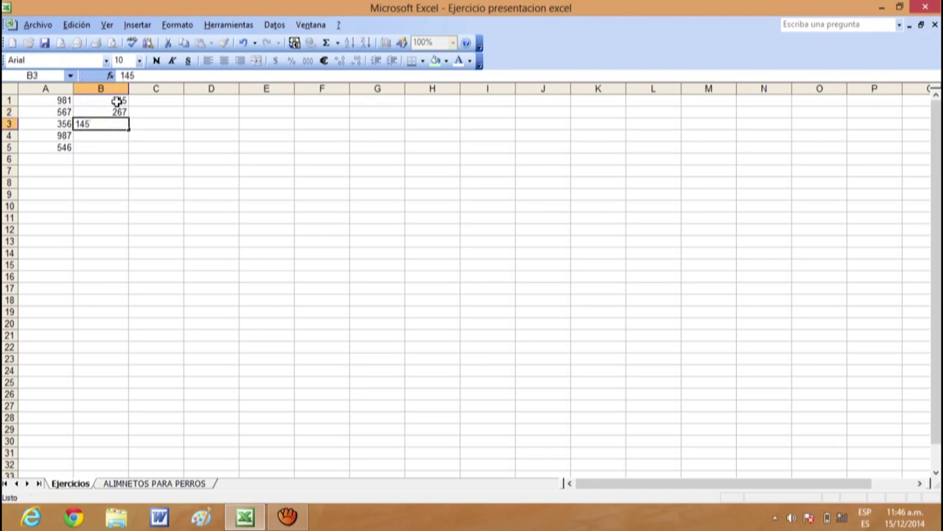
text(354)
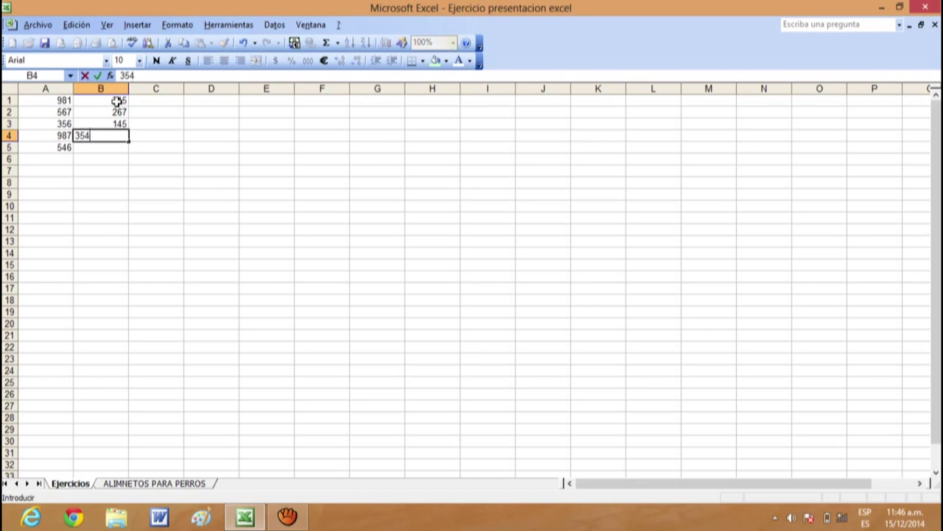
key(Return)
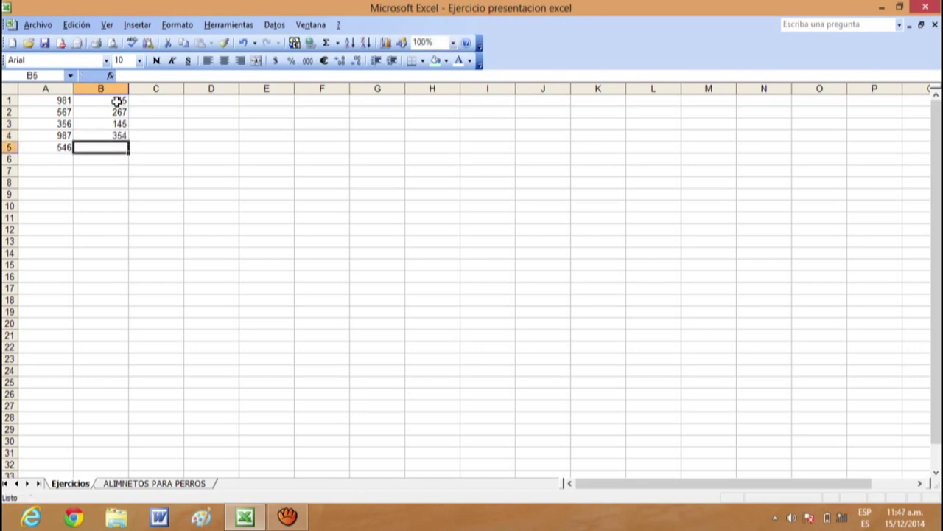
text(456)
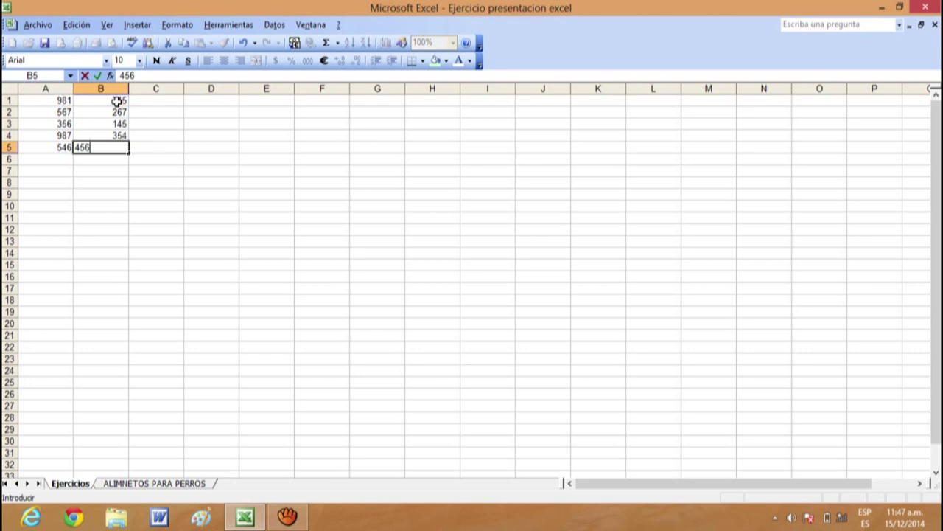
key(Return)
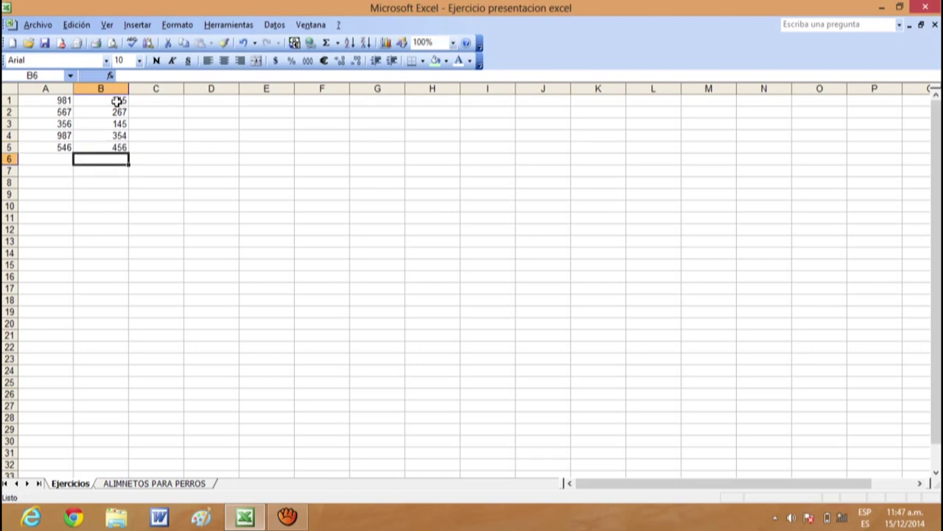
Step: Enter the formula =(A1-B1) in D1 so it shows 636
mouse_move(49, 103)
mouse_down()
mouse_move(98, 118)
mouse_move(122, 146)
mouse_up()
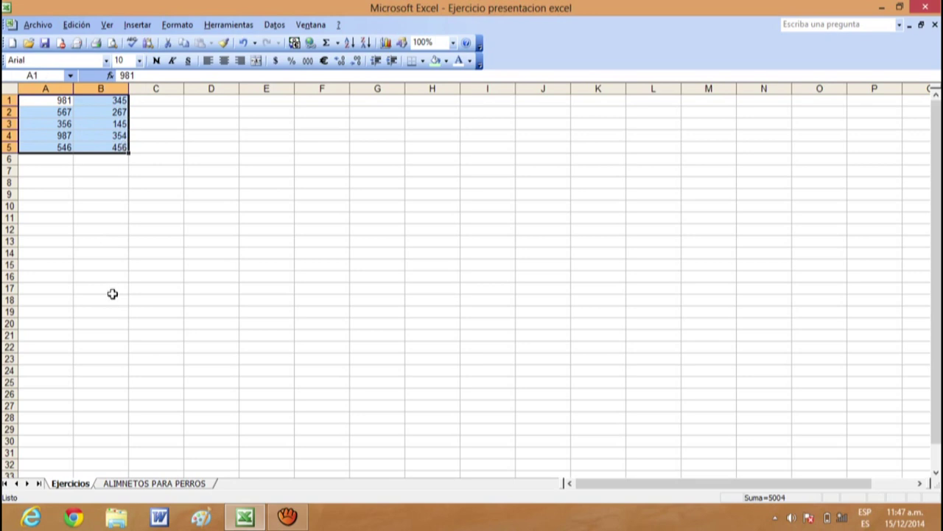
click(112, 293)
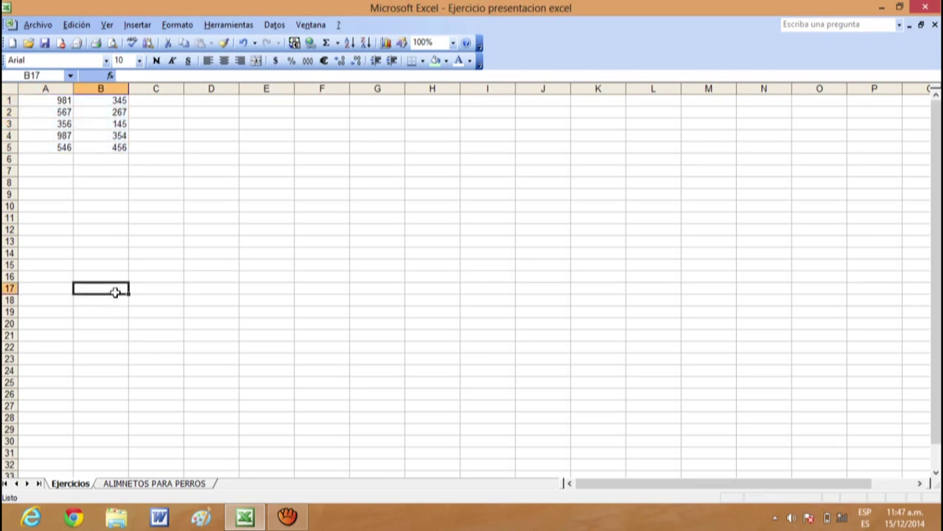
click(165, 101)
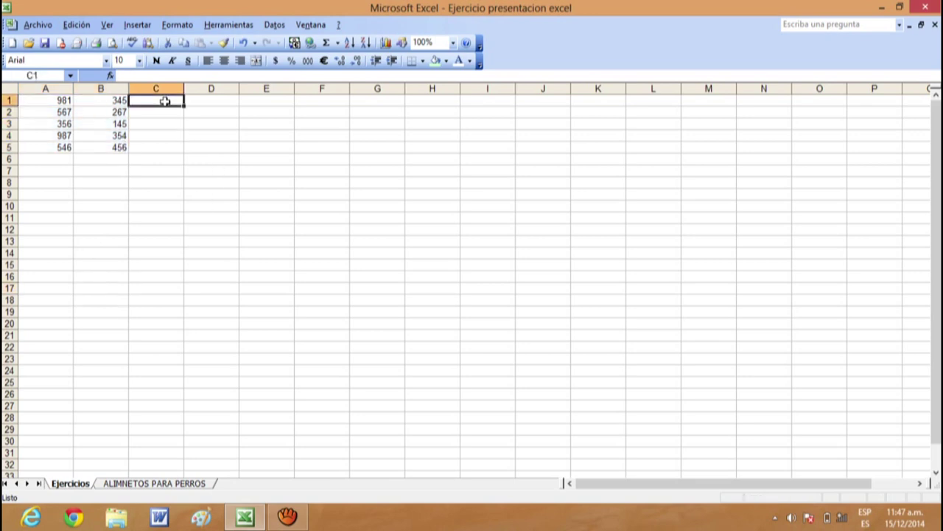
click(226, 101)
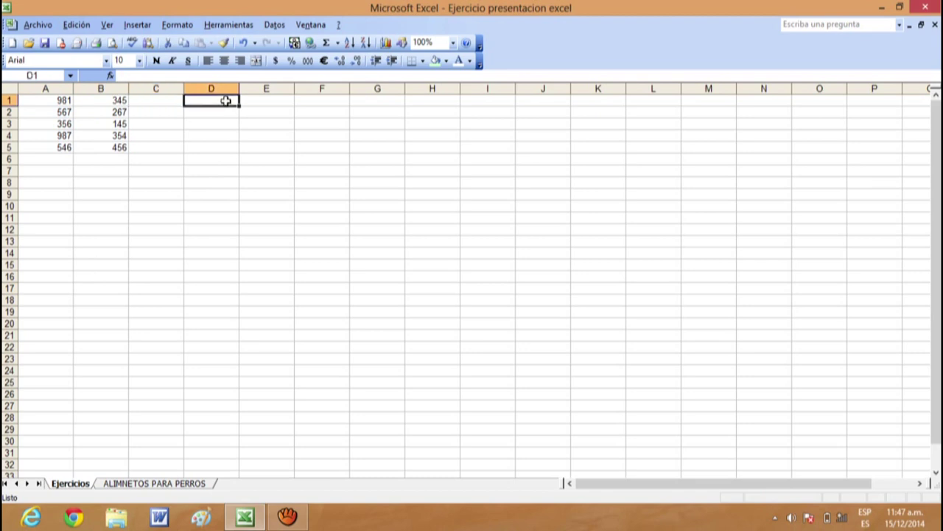
click(127, 76)
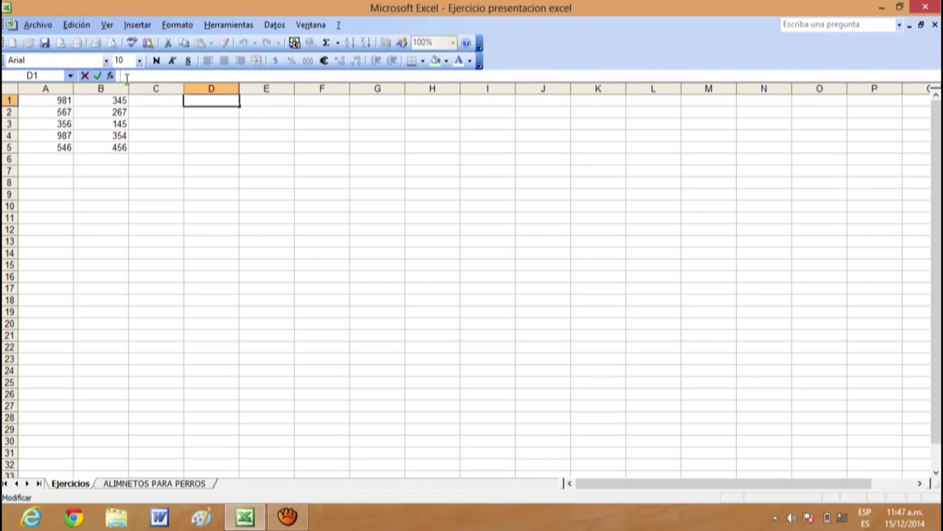
text(=()
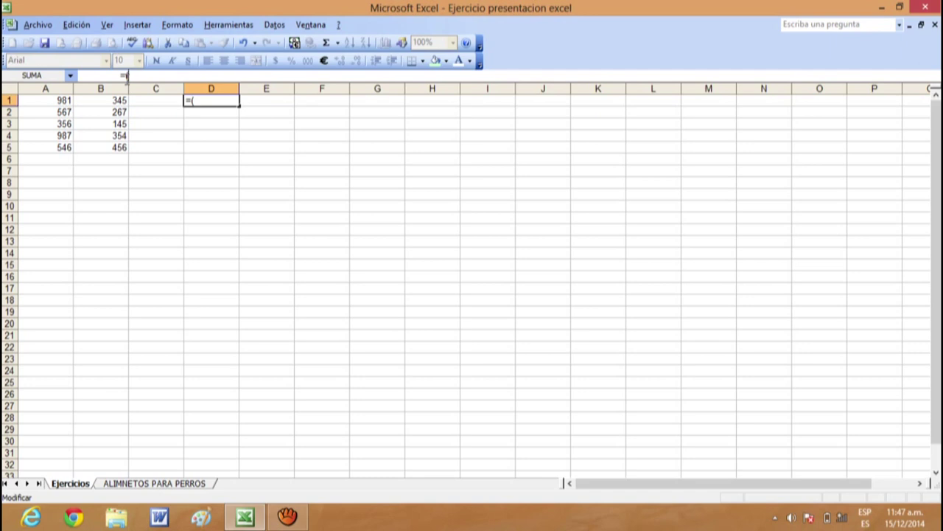
click(64, 102)
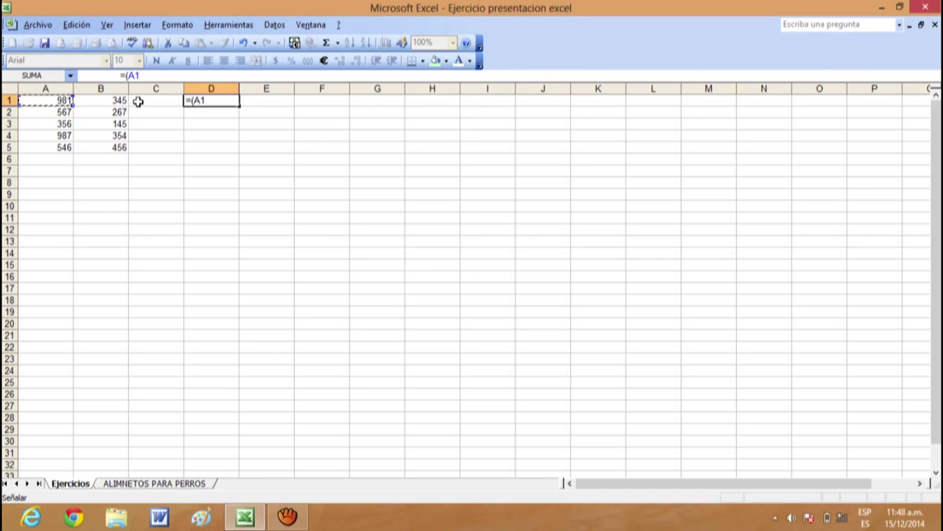
text(-)
click(114, 101)
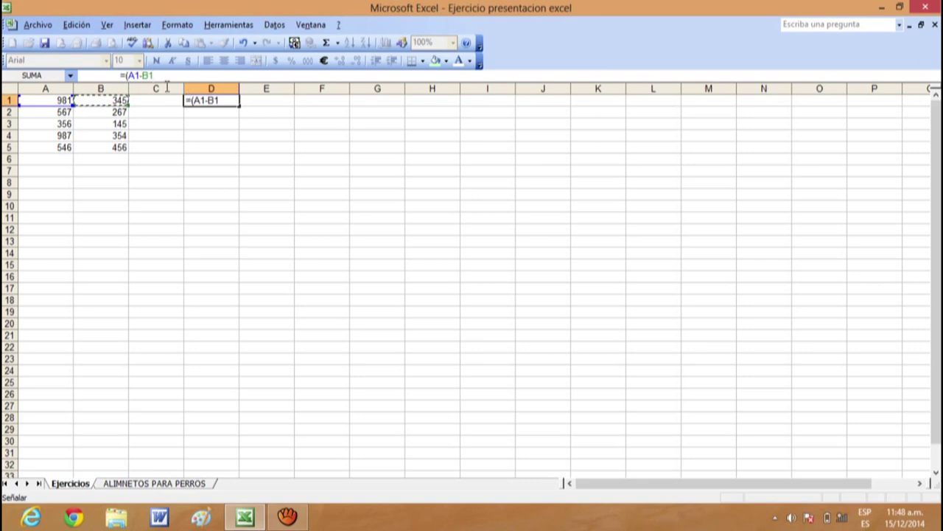
text())
key(Return)
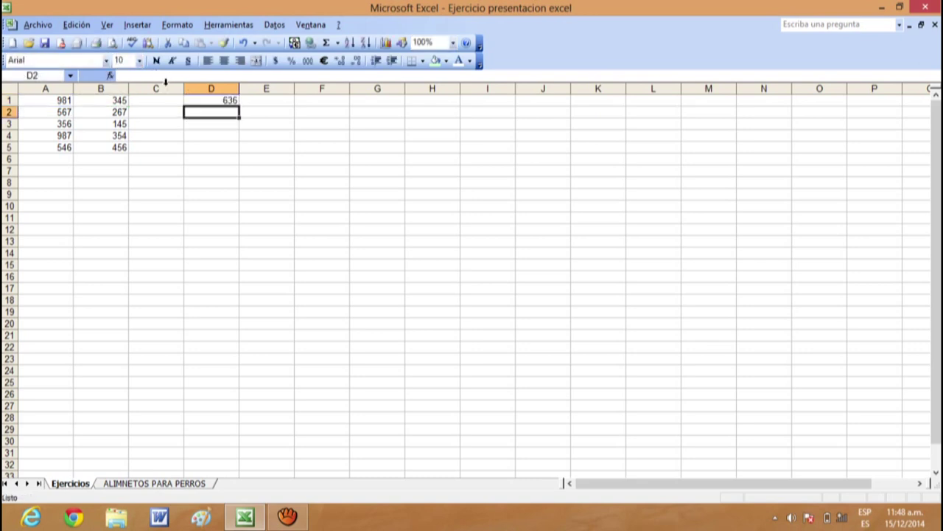
Step: Type the label 'Para restar' in F1
click(314, 101)
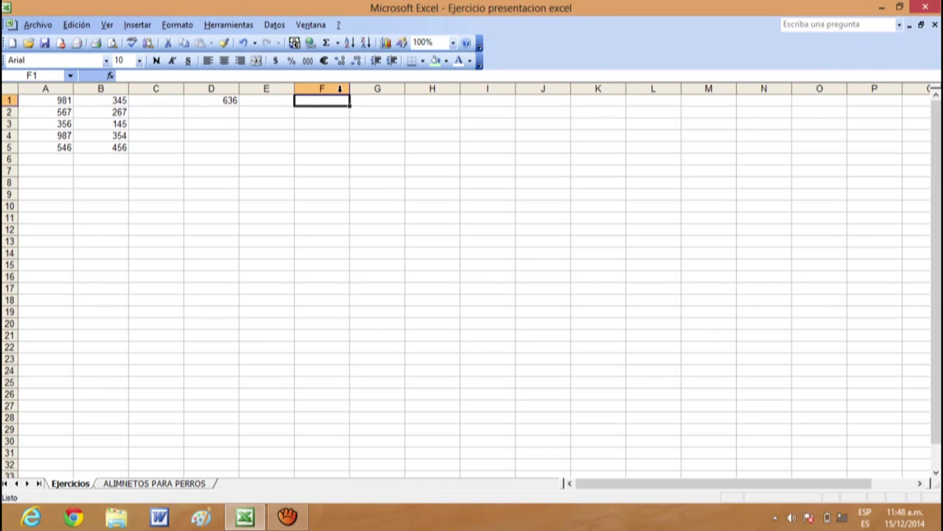
key(Caps_Lock)
text(P)
key(Caps_Lock)
text(ara restar)
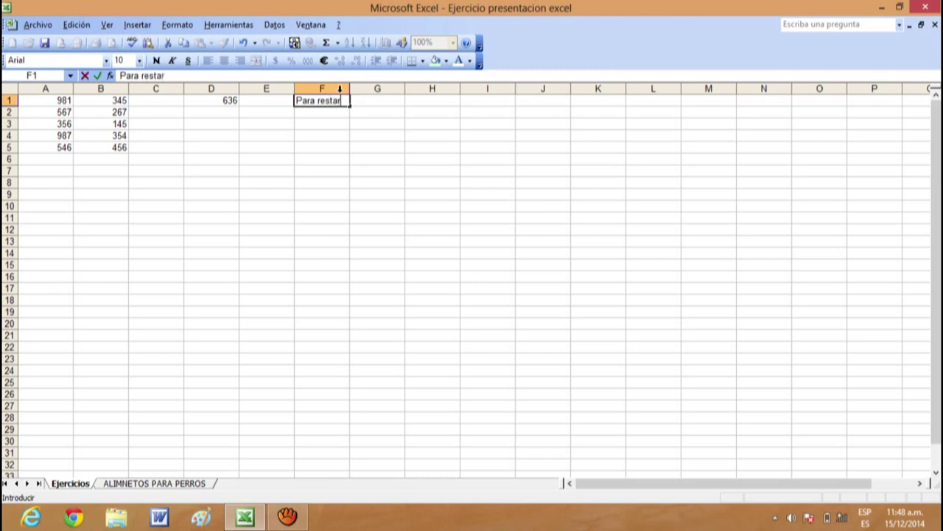
key(Return)
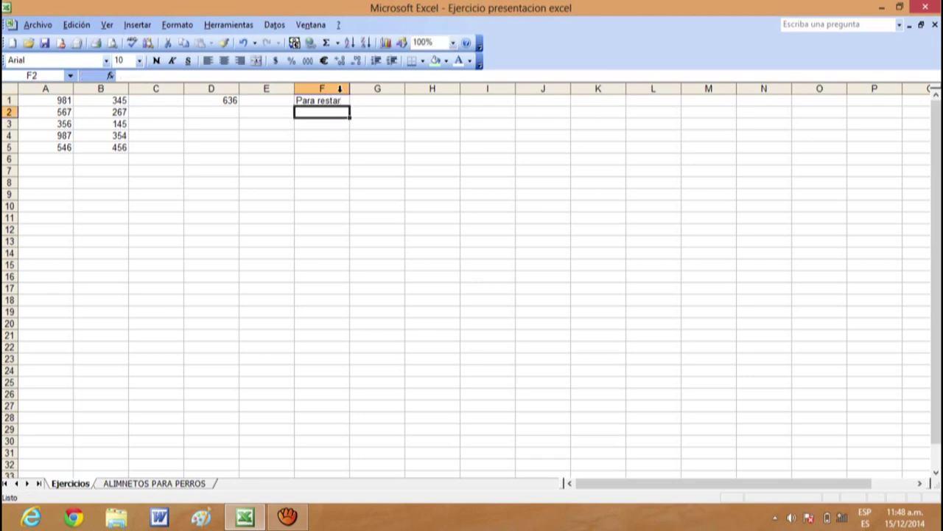
Step: Type the label 'Para sumar' in F2
click(211, 101)
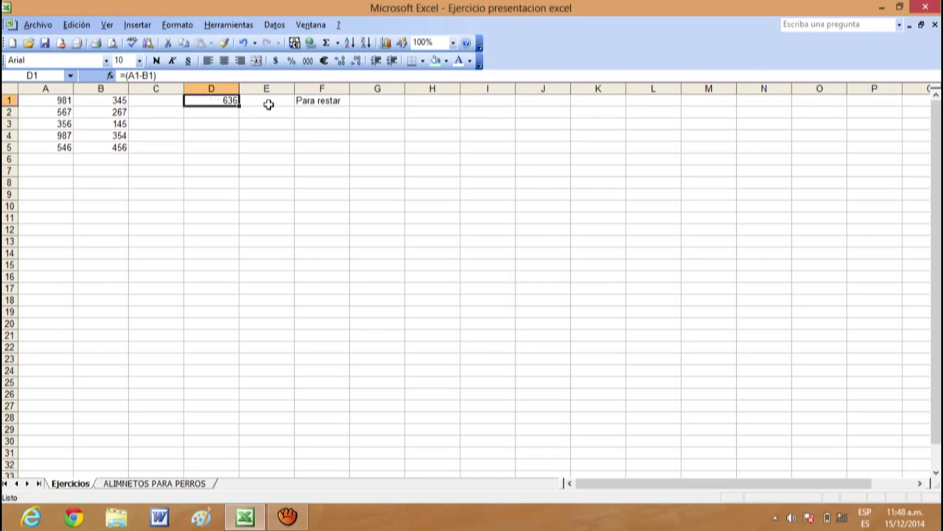
click(309, 108)
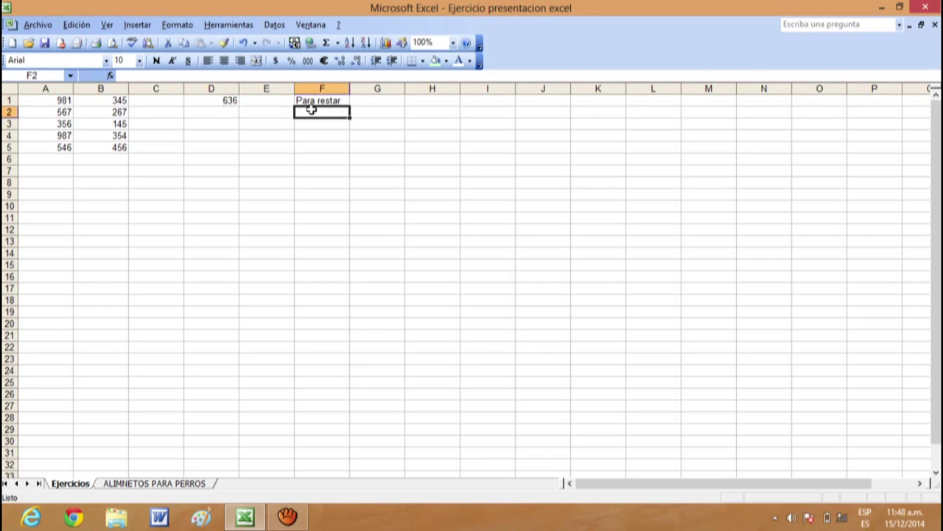
text(Para suma)
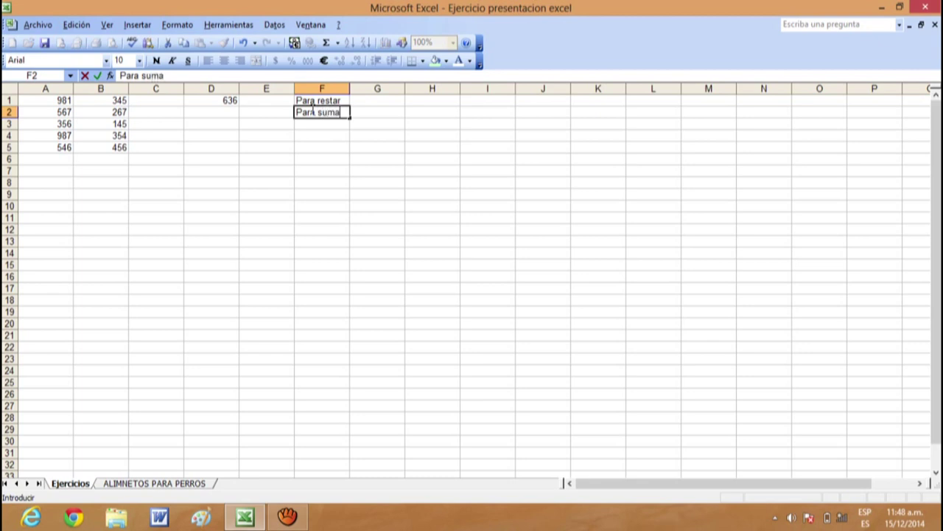
key(Return)
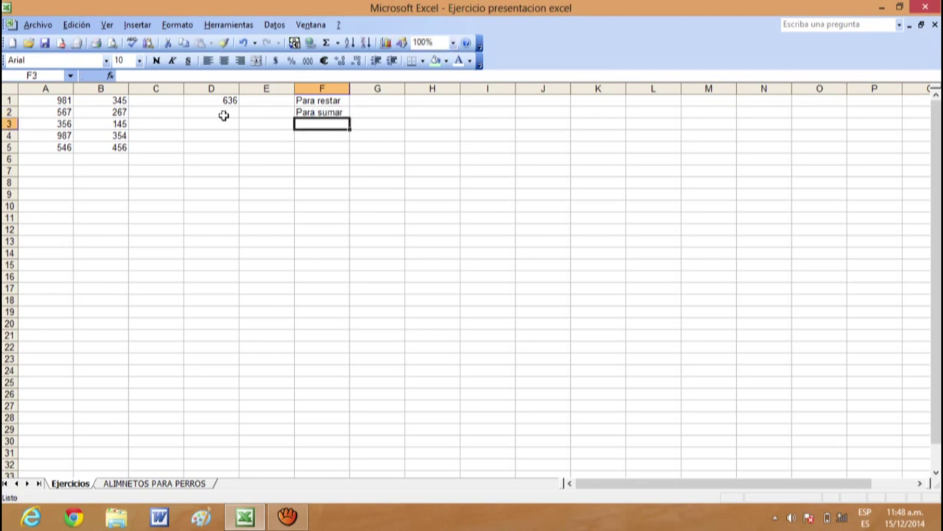
click(224, 114)
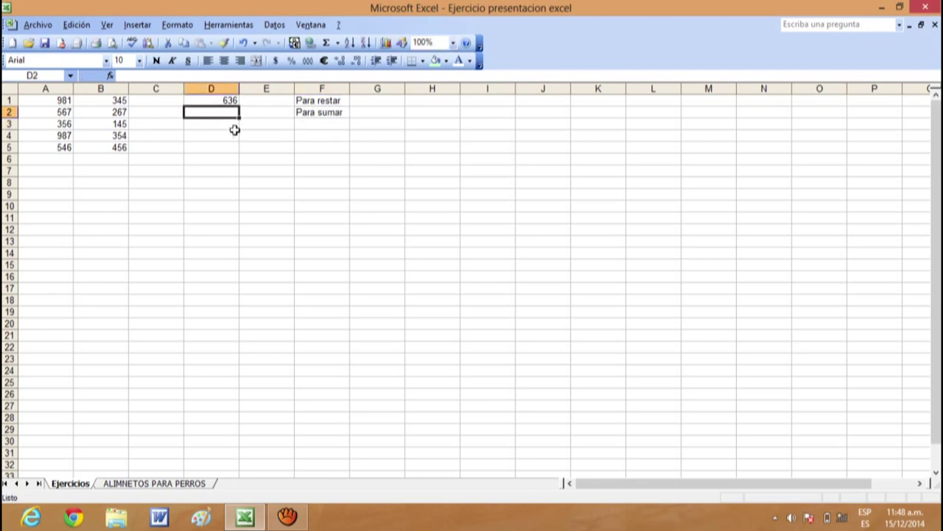
Step: Enter =suma(A2+B2) in D2 so it shows 834
click(123, 75)
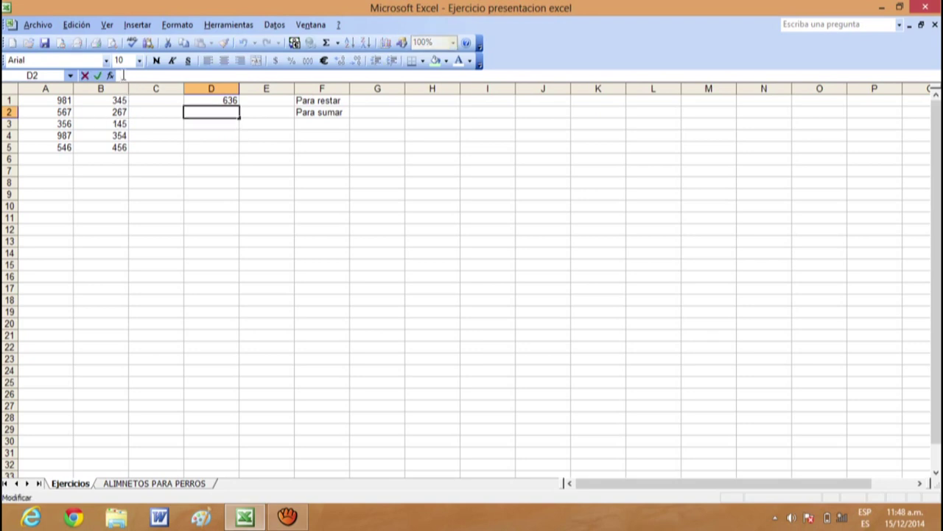
text(=)
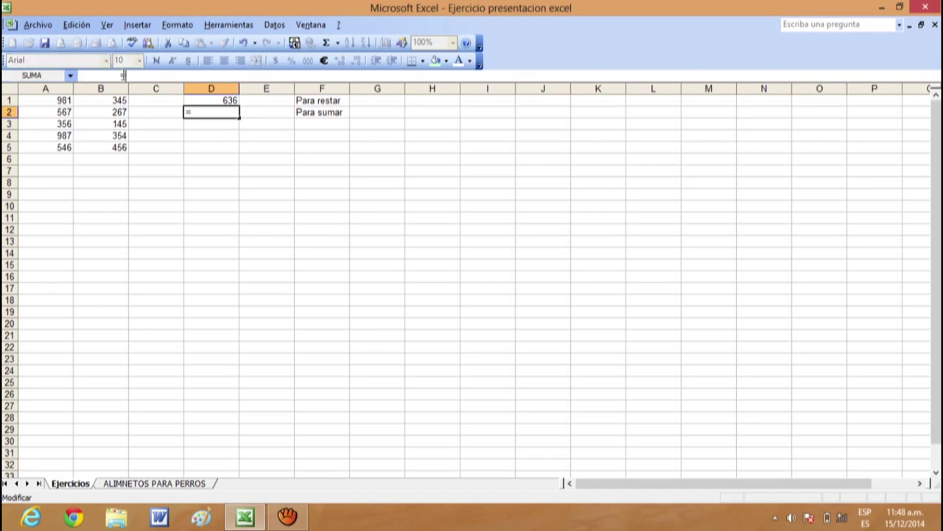
text(suma)
text(()
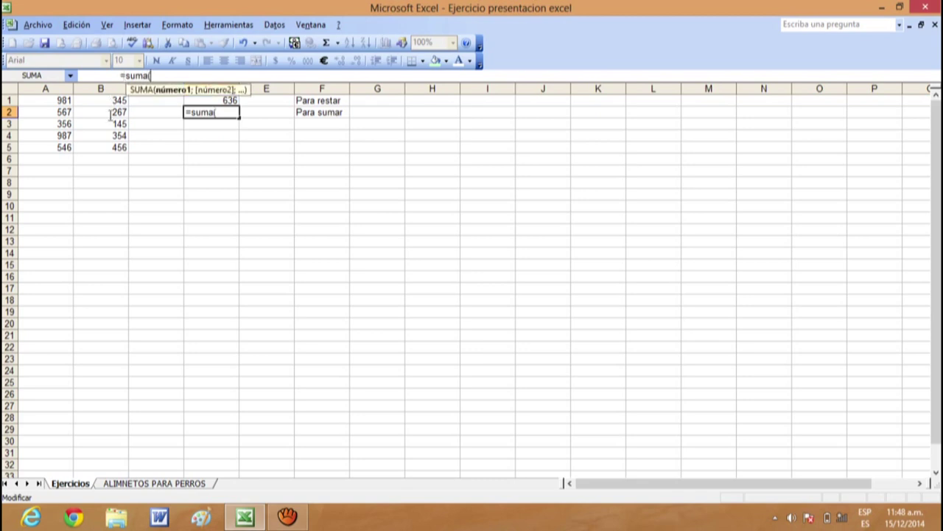
click(63, 110)
click(116, 112)
click(64, 112)
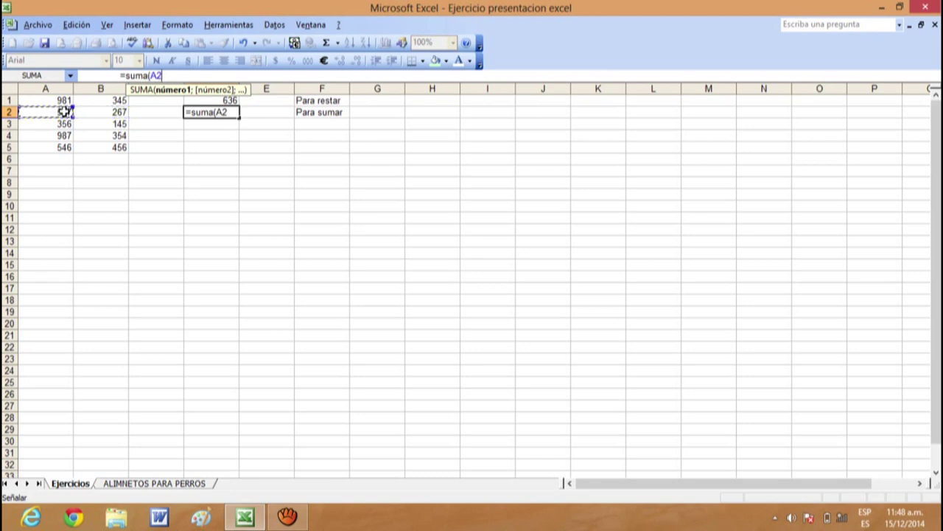
text(+)
click(119, 111)
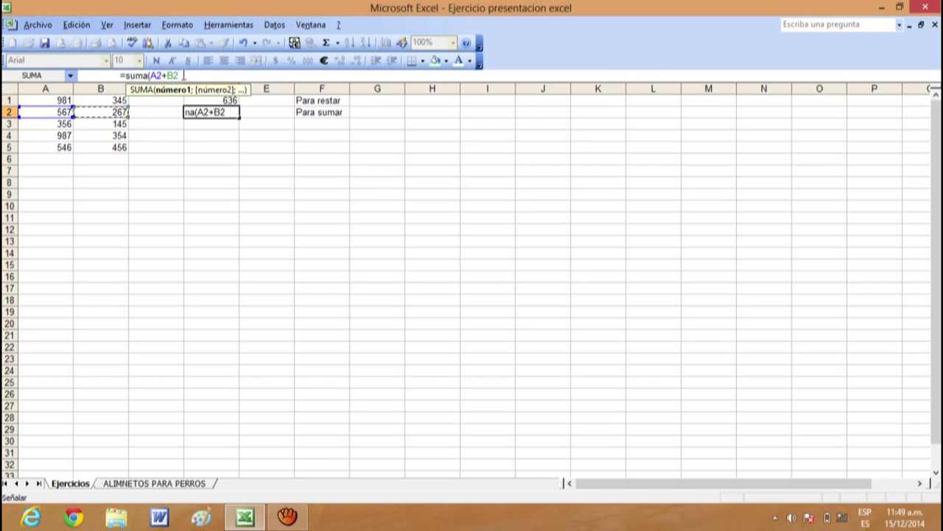
text())
key(Return)
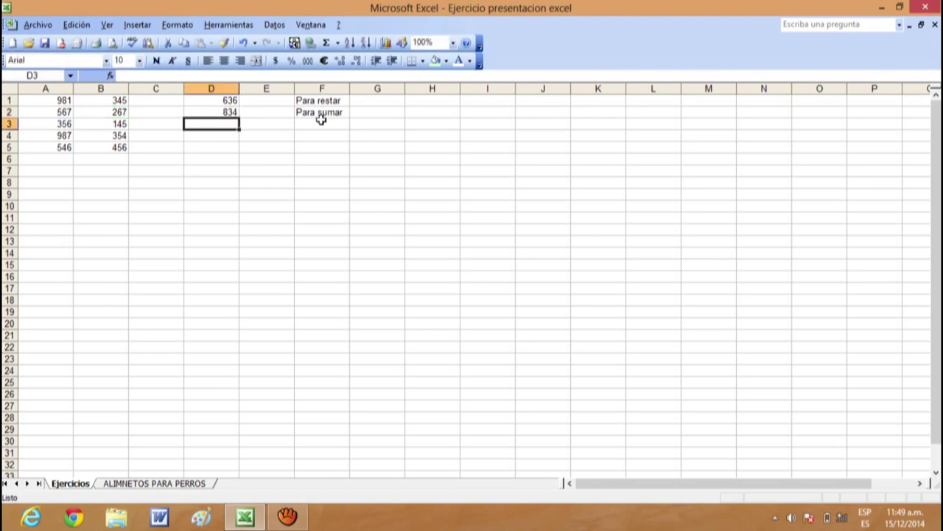
Step: Type the label 'Para promediar' in F3
click(322, 123)
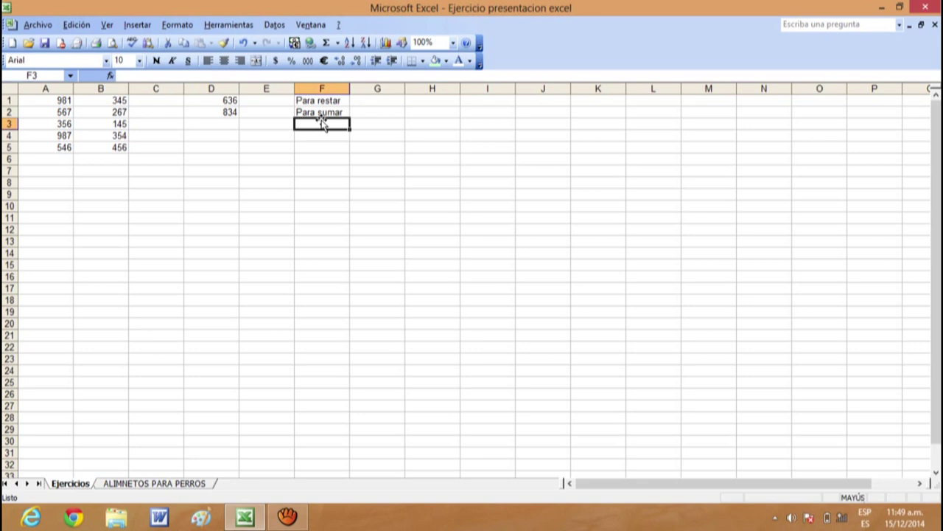
text(Para)
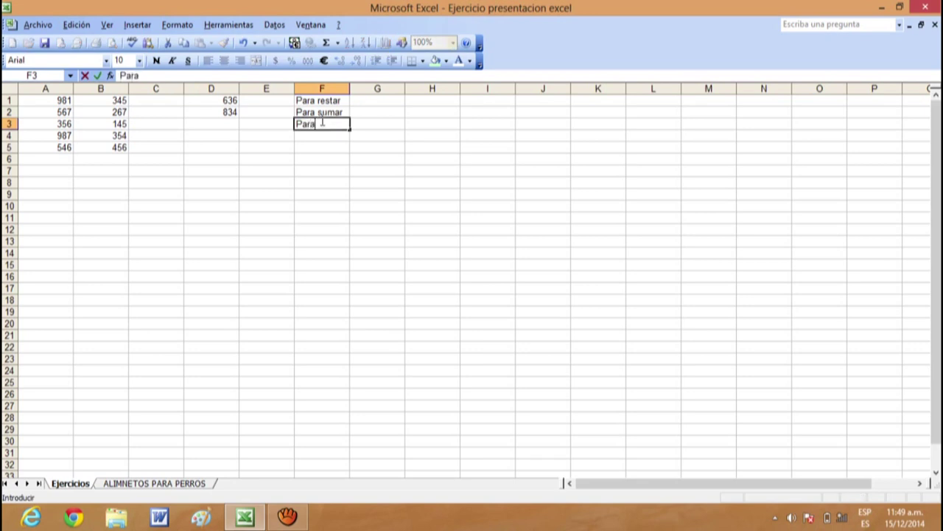
text(promodiar)
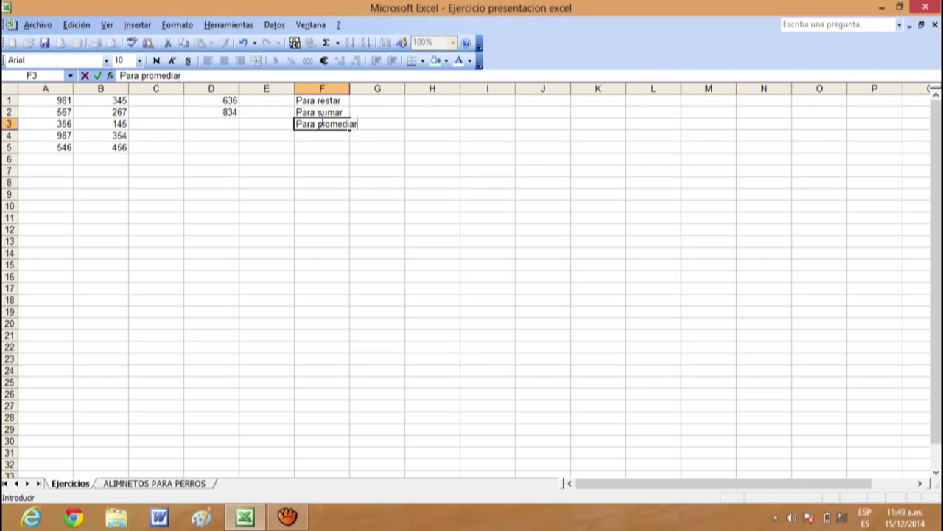
key(Return)
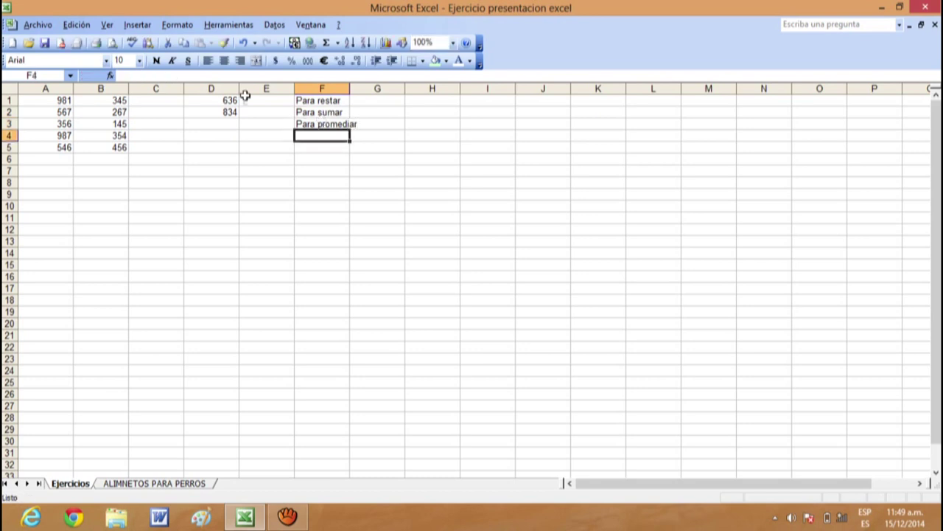
click(124, 75)
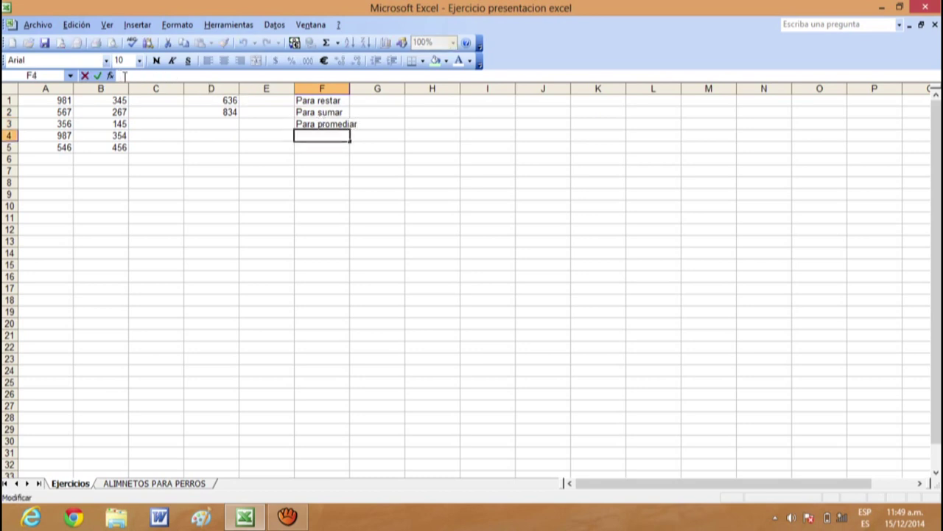
shift+click(225, 126)
click(225, 126)
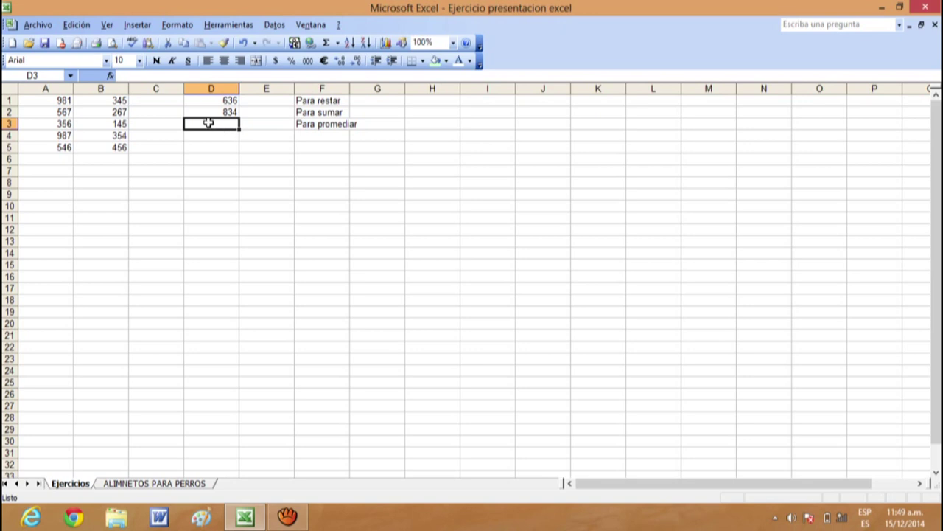
Step: Enter =promedio(A3:B3) in D3 so it shows 250,5
click(123, 75)
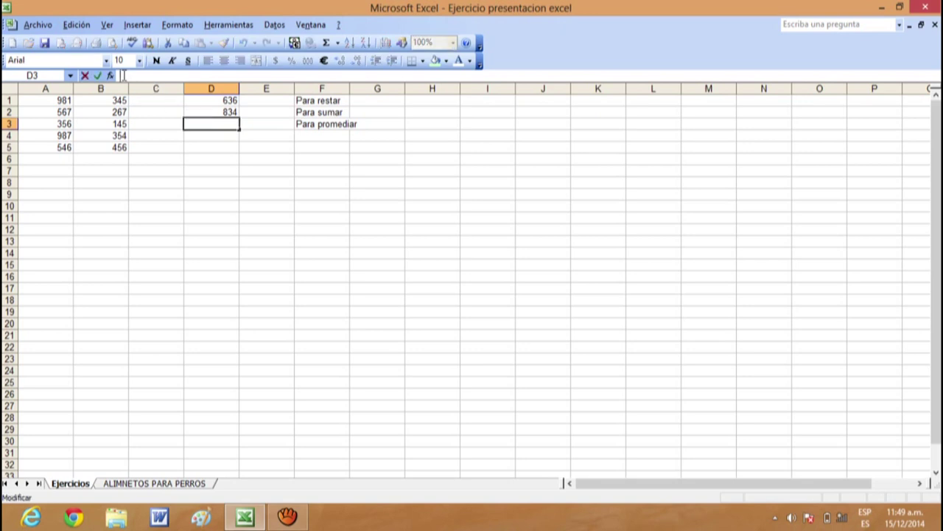
text(= promedio)
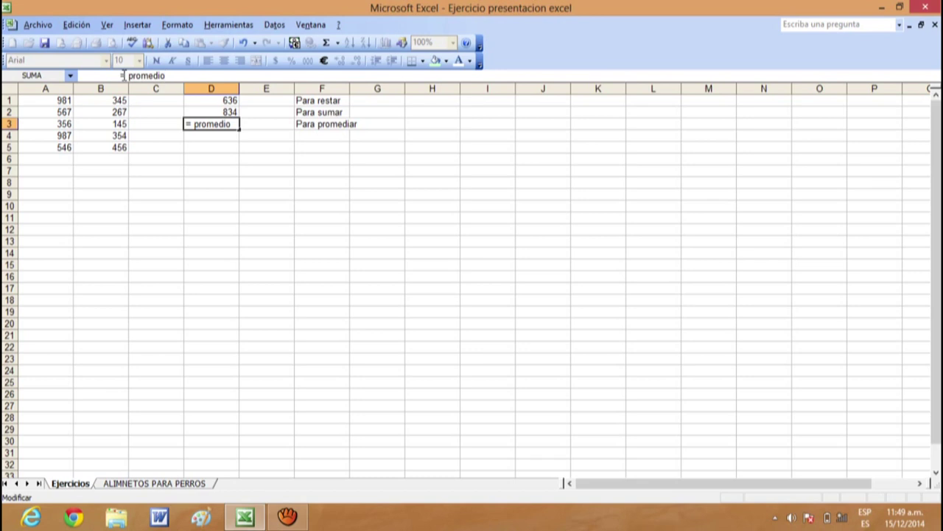
text(()
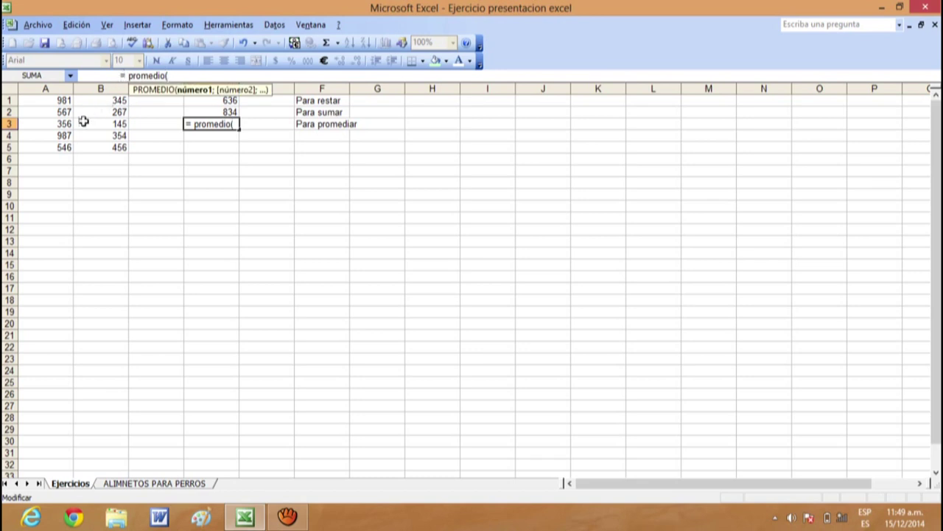
click(65, 124)
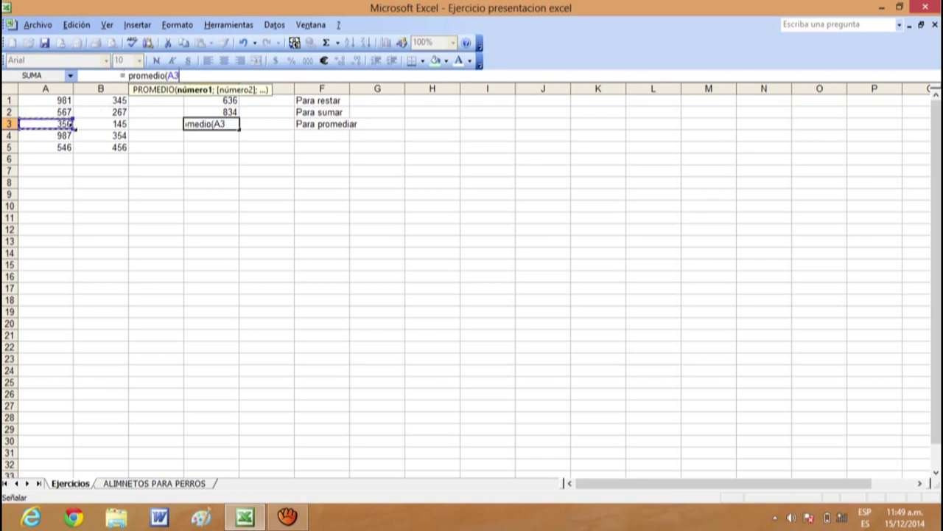
text(Ñ)
key(BackSpace)
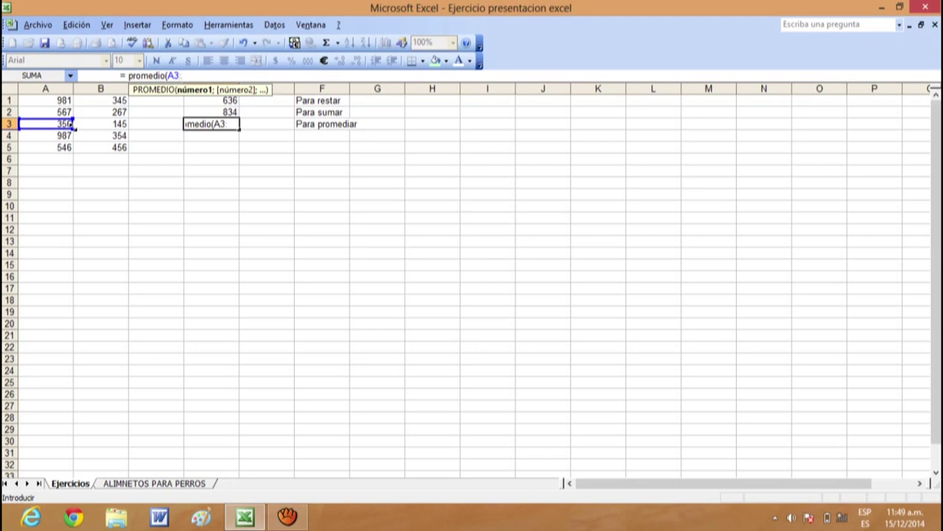
drag(74, 126, 103, 126)
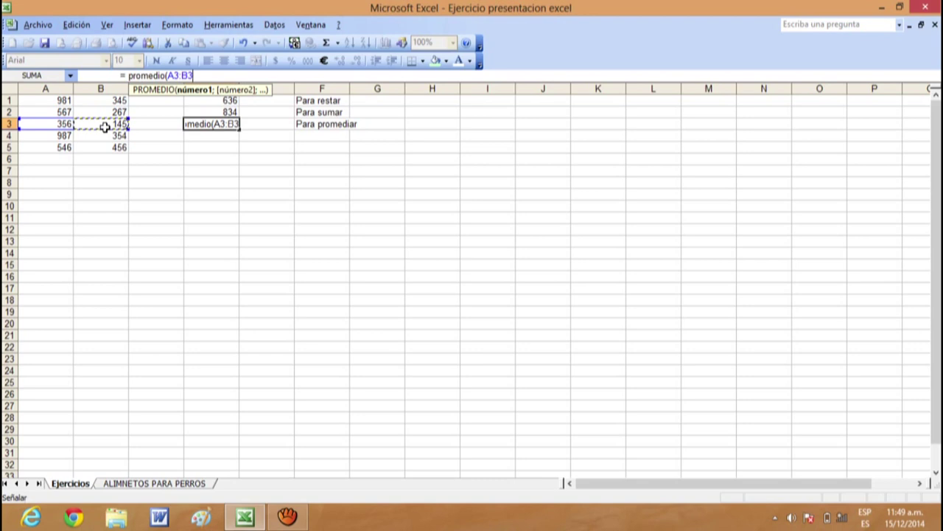
text())
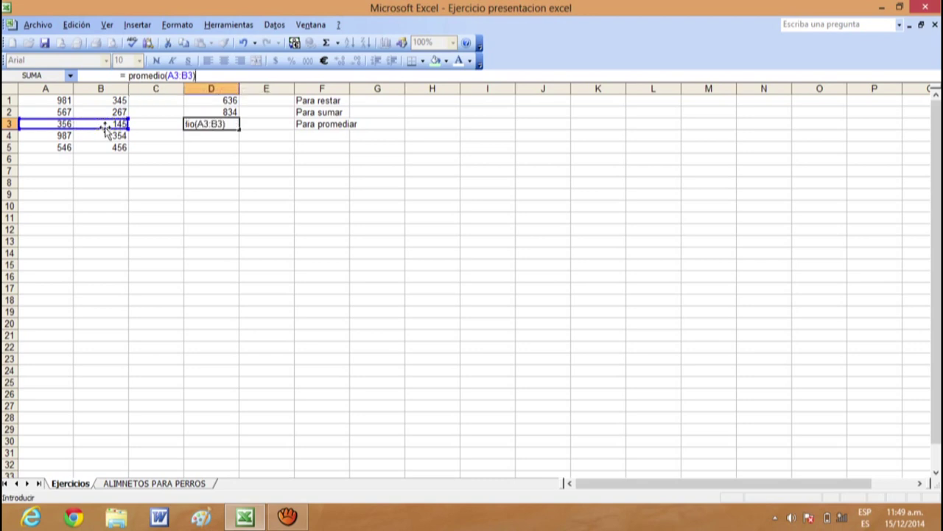
key(Return)
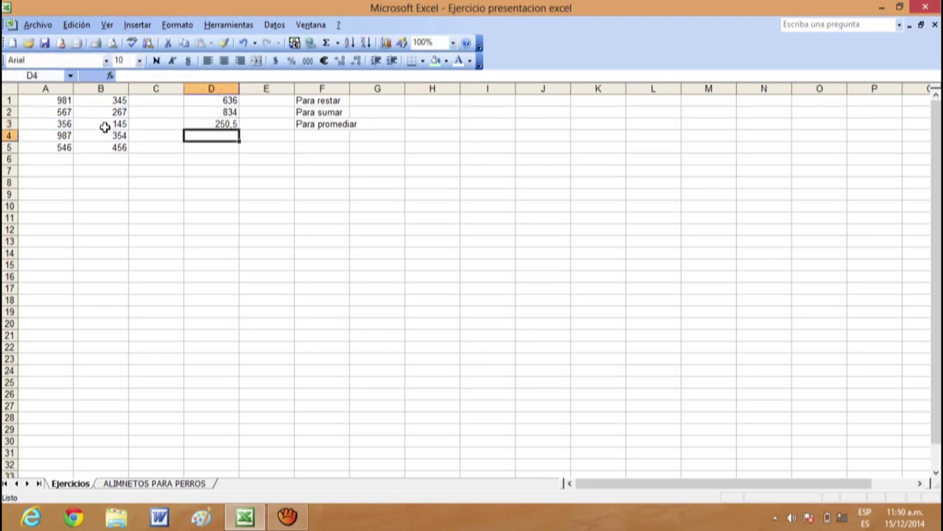
Step: Type the label 'para dividir' in F4
click(305, 139)
text(p)
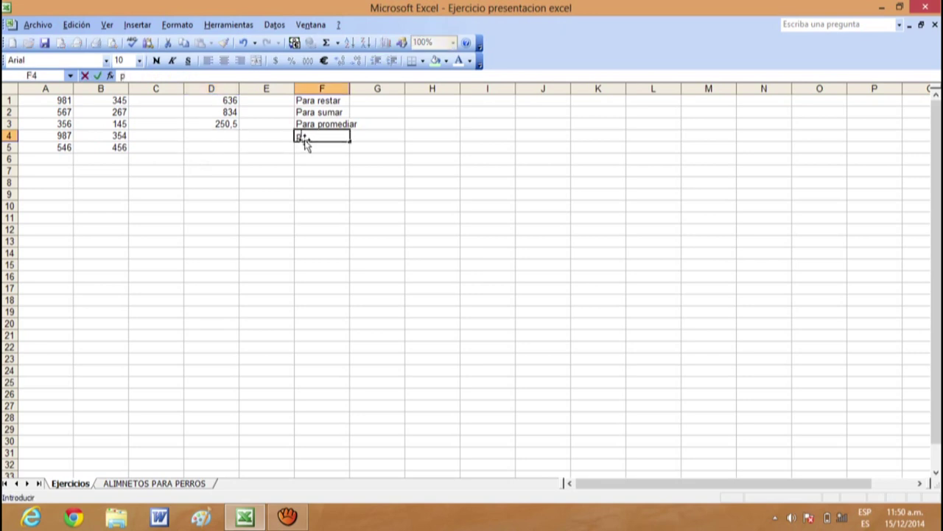
text(ara dividir)
click(306, 141)
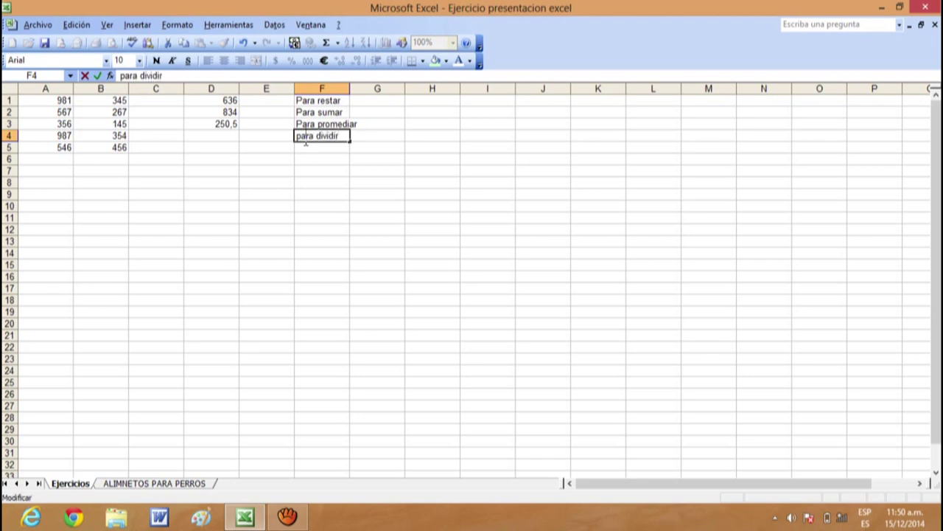
key(Return)
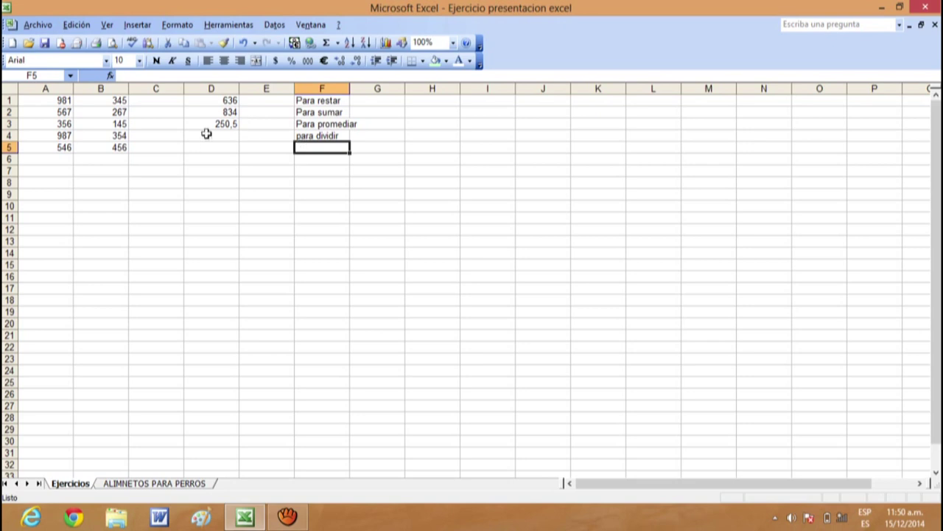
Step: Enter =(A4/B4) in D4 to divide A4 by B4
click(205, 134)
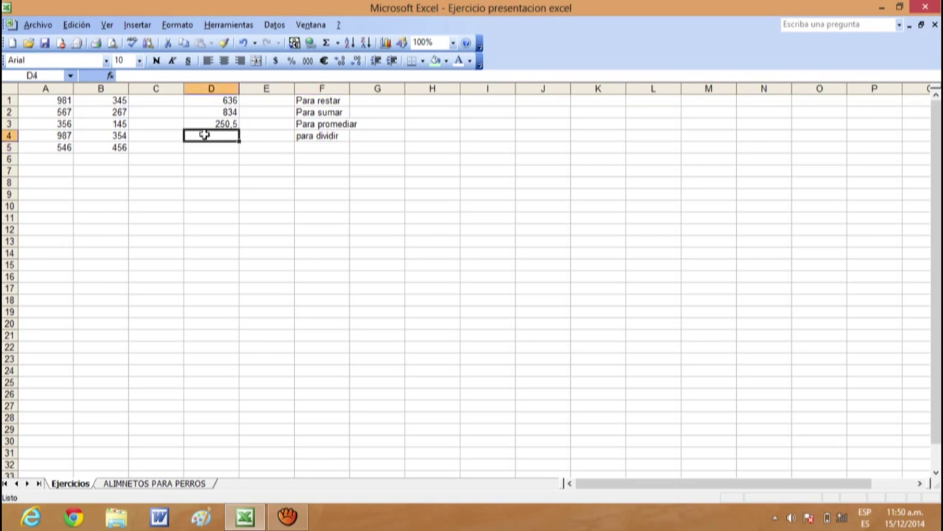
text(=()
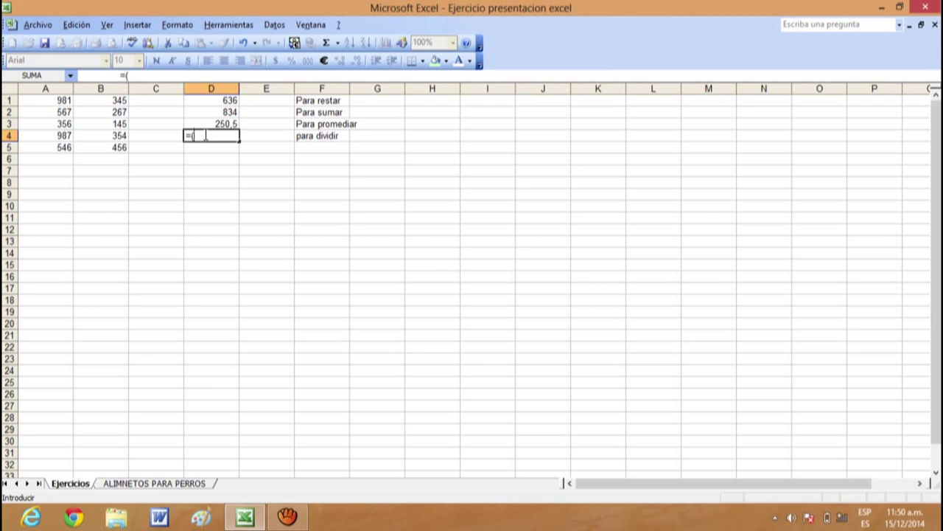
click(59, 135)
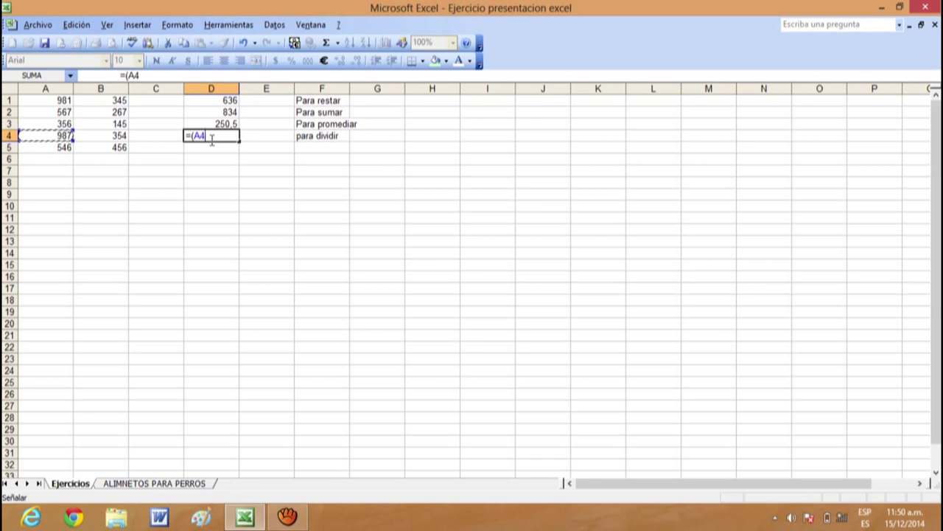
text(/)
click(118, 136)
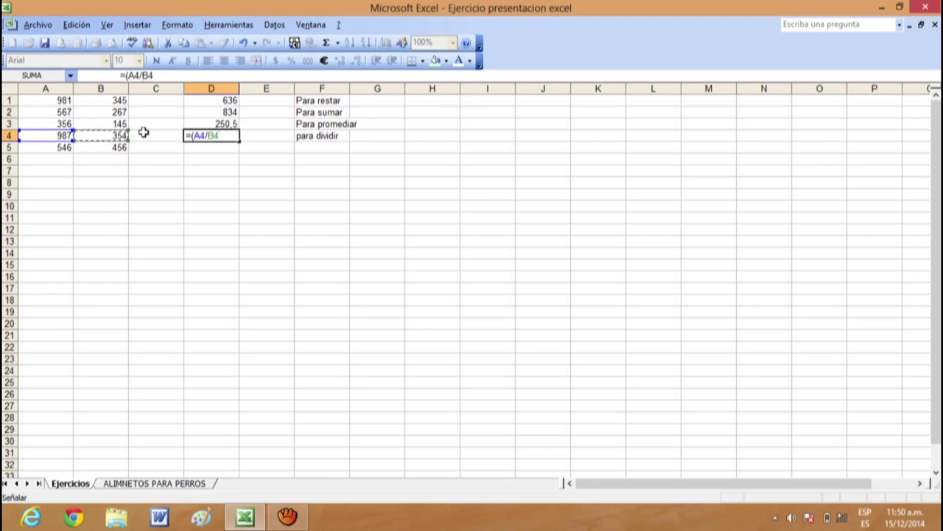
text())
key(Return)
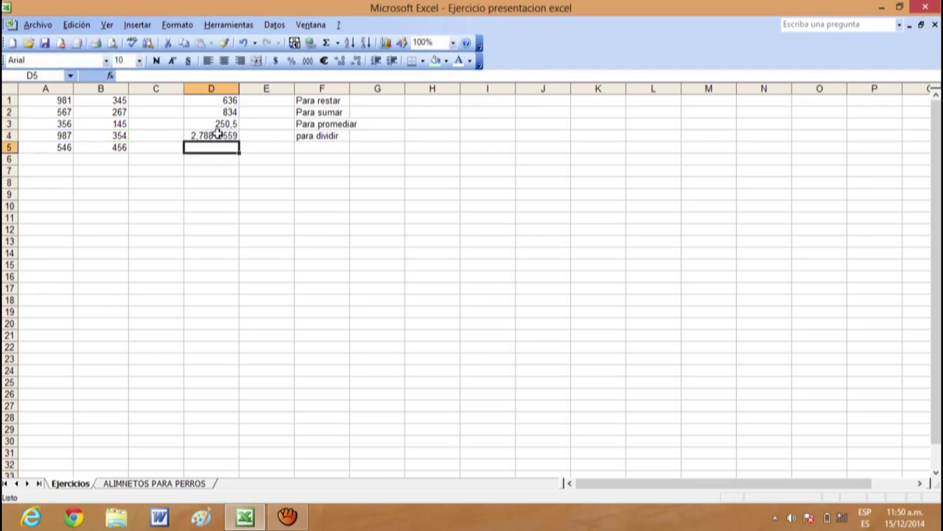
Step: Widen columns D and F and reduce D4 to two decimals, showing 2,79
drag(240, 93, 263, 92)
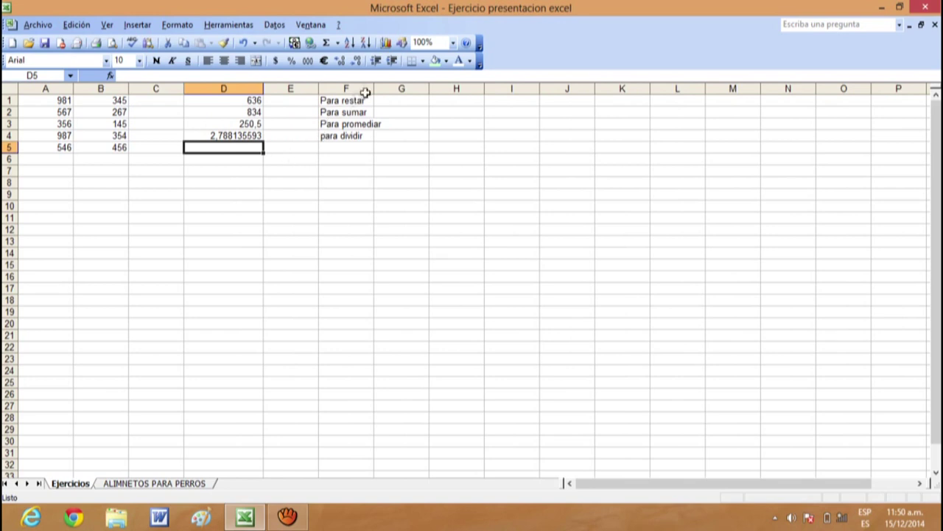
drag(374, 89, 402, 90)
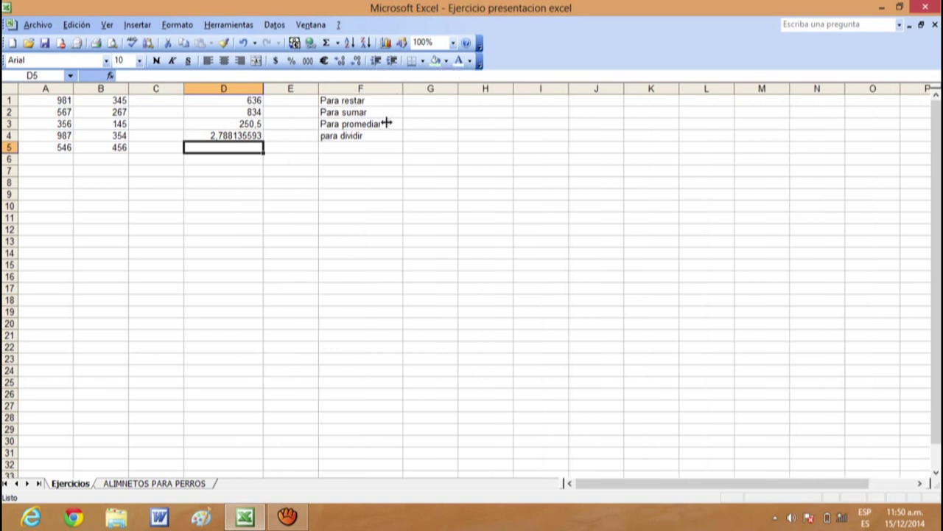
click(243, 137)
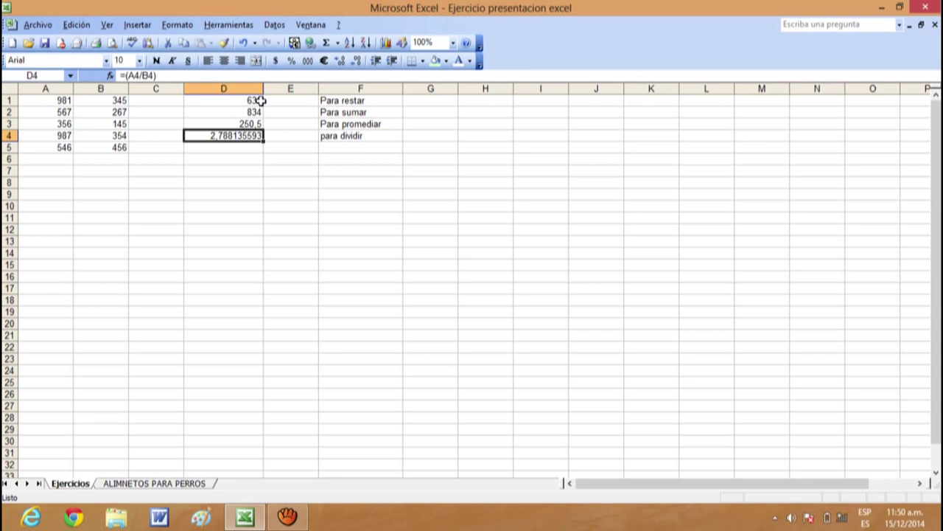
click(357, 61)
click(357, 61)
click(357, 61)
click(357, 61)
click(356, 61)
click(357, 62)
click(356, 61)
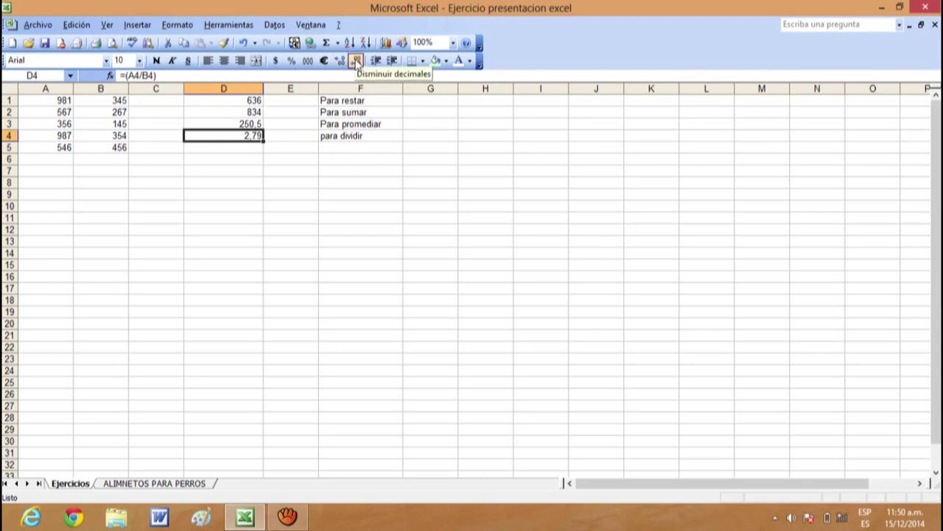
Step: Review the labels in F1, F2 and F4, then select F5
click(328, 168)
click(243, 149)
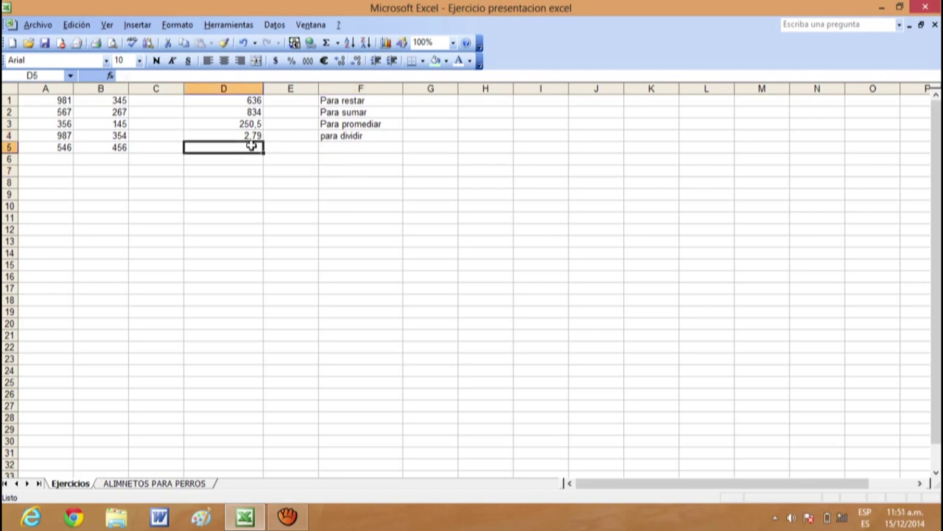
click(370, 101)
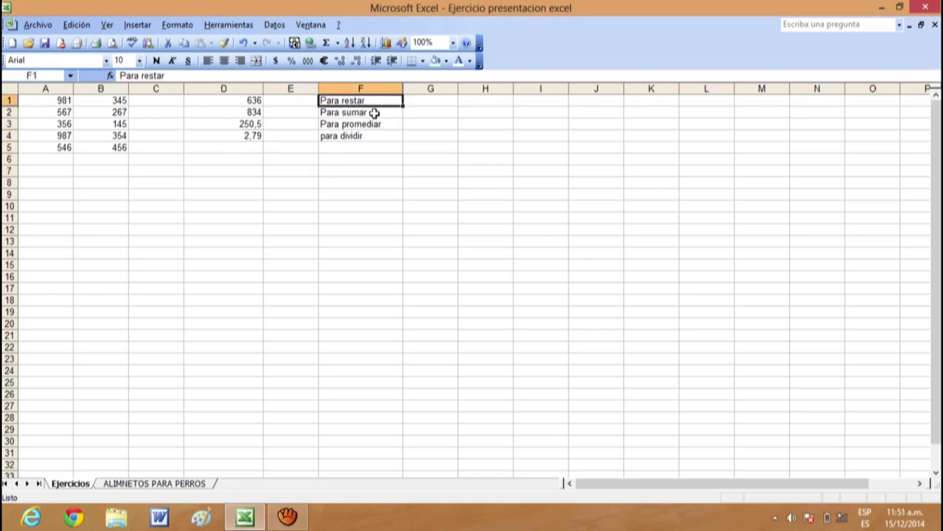
click(374, 114)
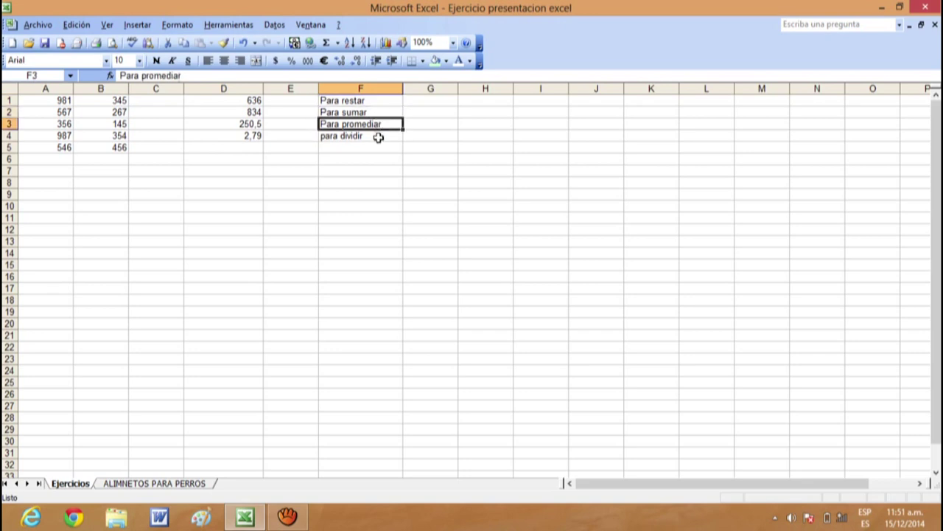
click(377, 137)
click(249, 148)
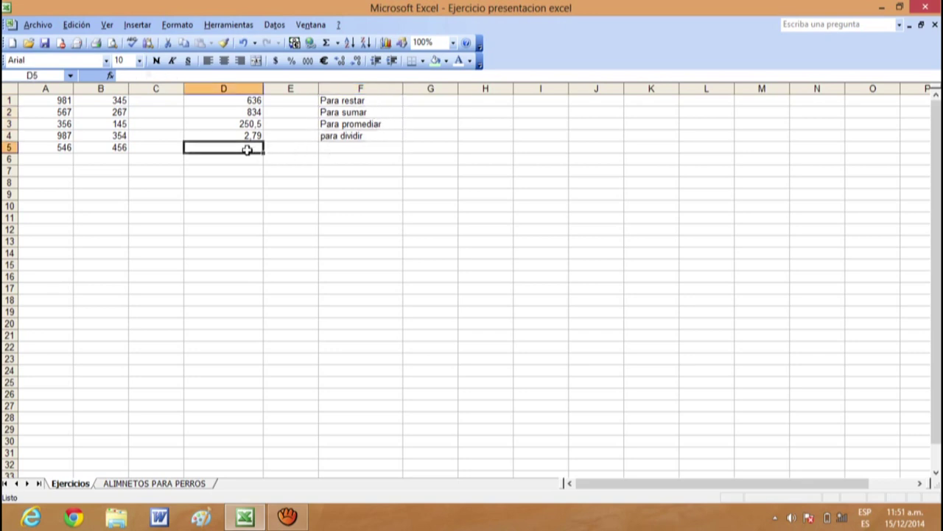
click(341, 148)
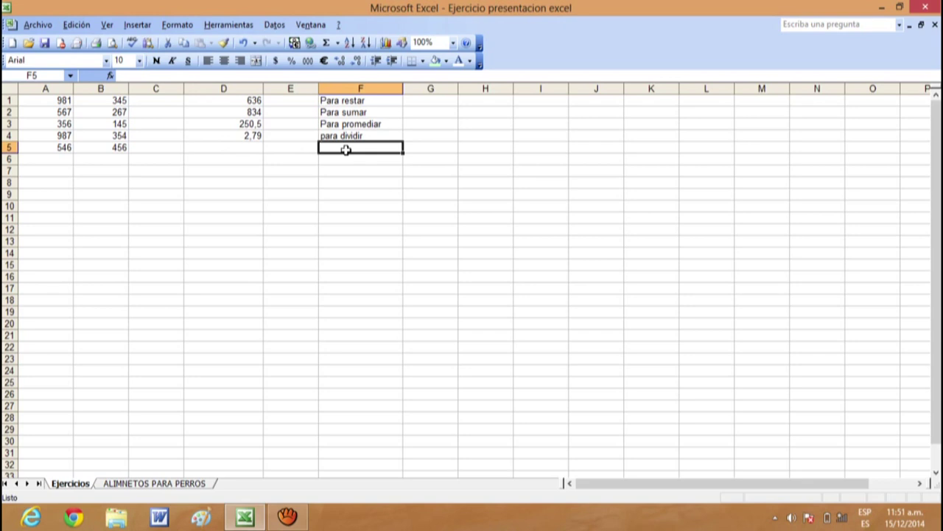
Step: Label F5 'Para multiplicar' and enter =(A5*B5) in D5, giving 248976
text(Para multiplicar)
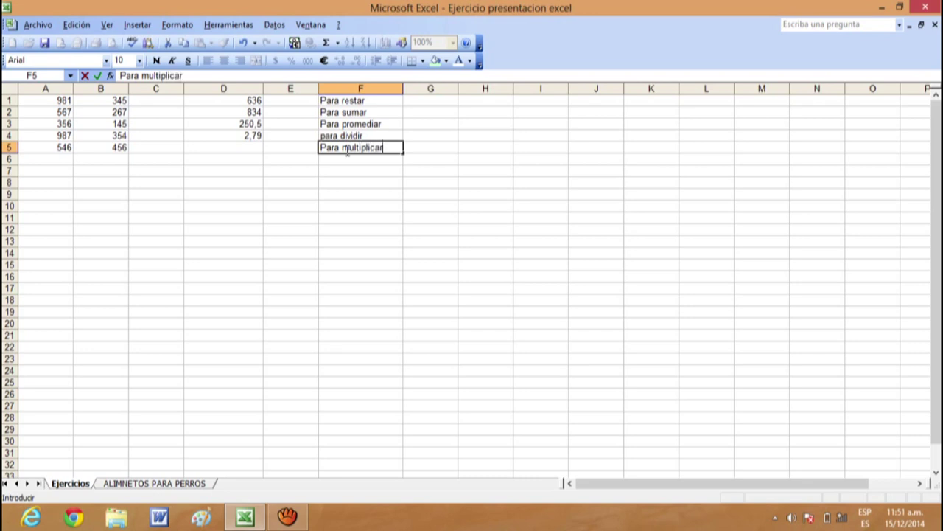
click(248, 146)
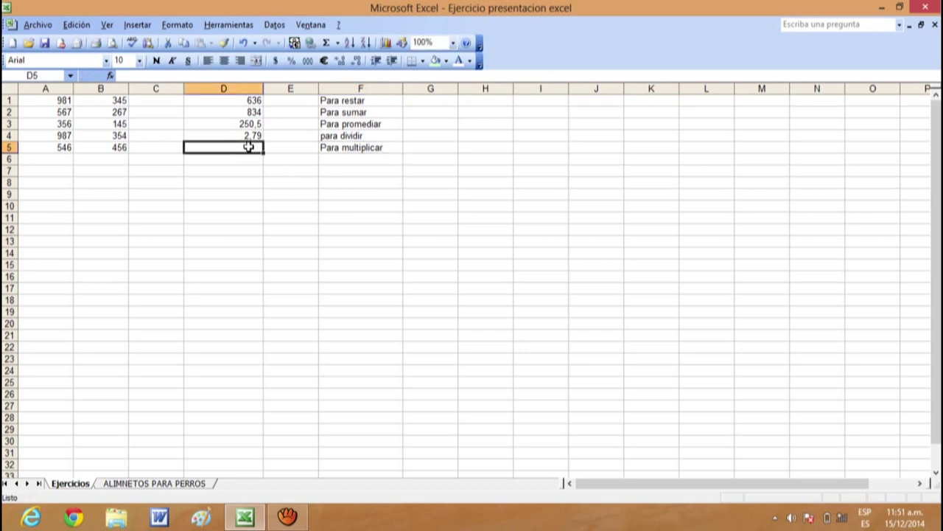
click(126, 75)
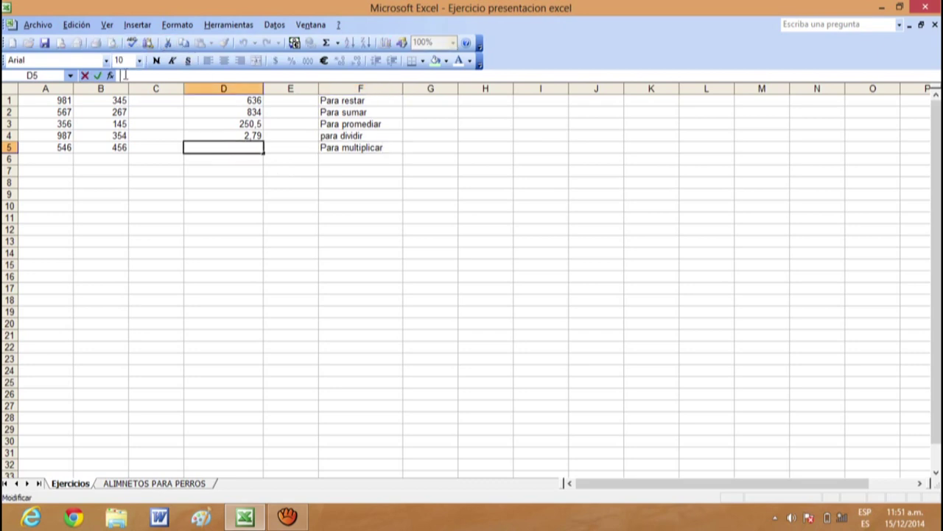
text(=)
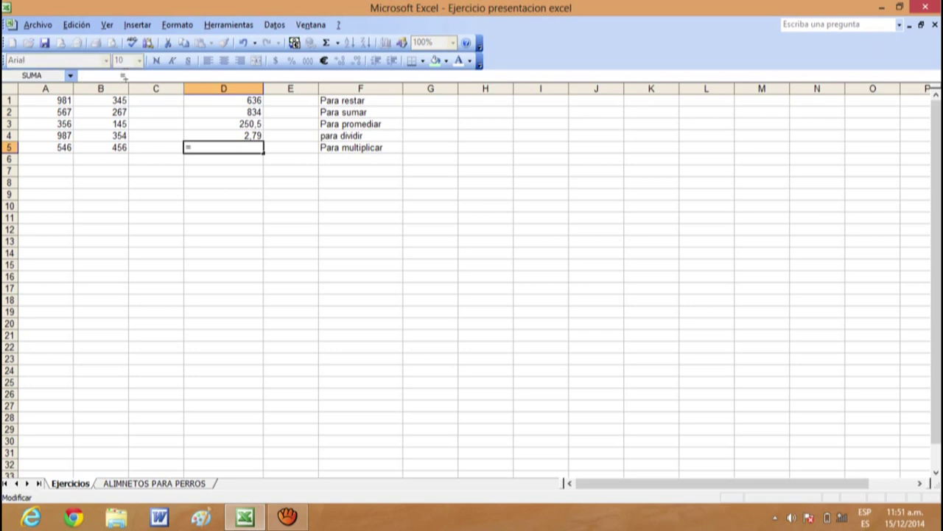
text(()
click(64, 152)
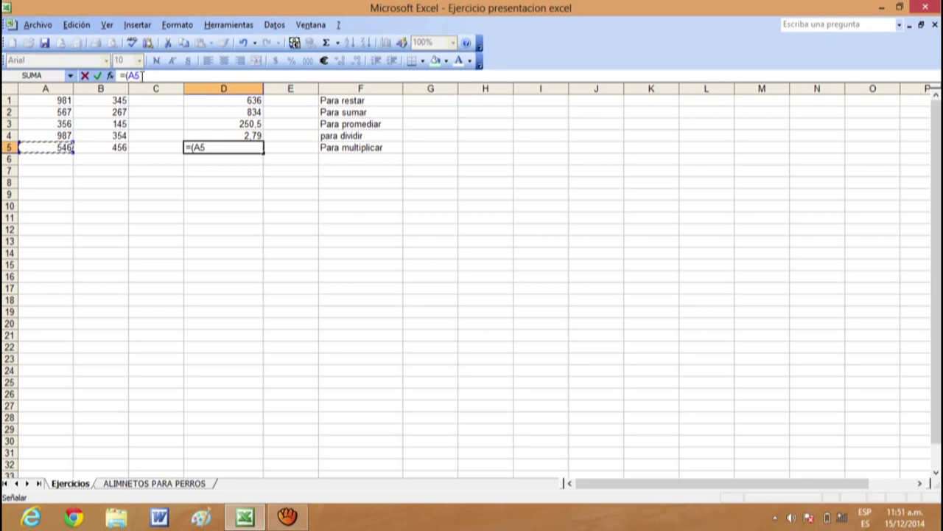
text(*)
click(119, 148)
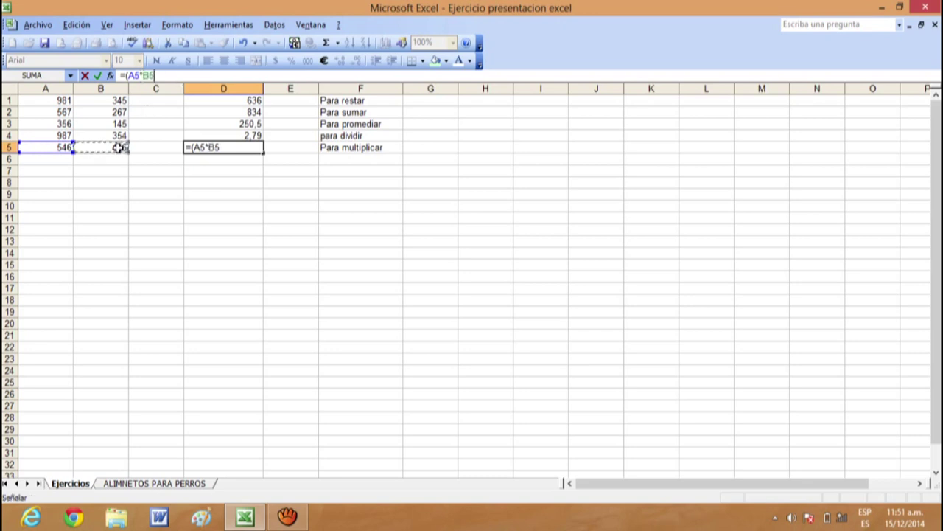
text())
key(Return)
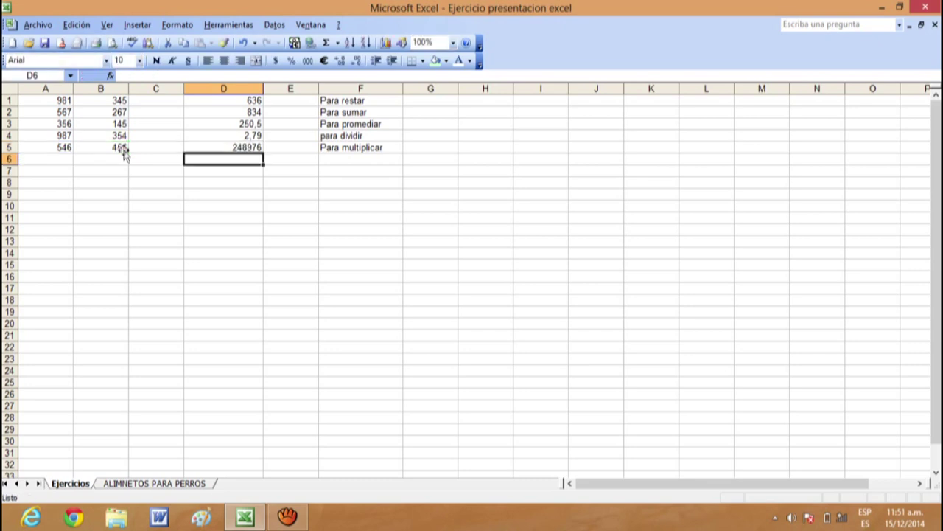